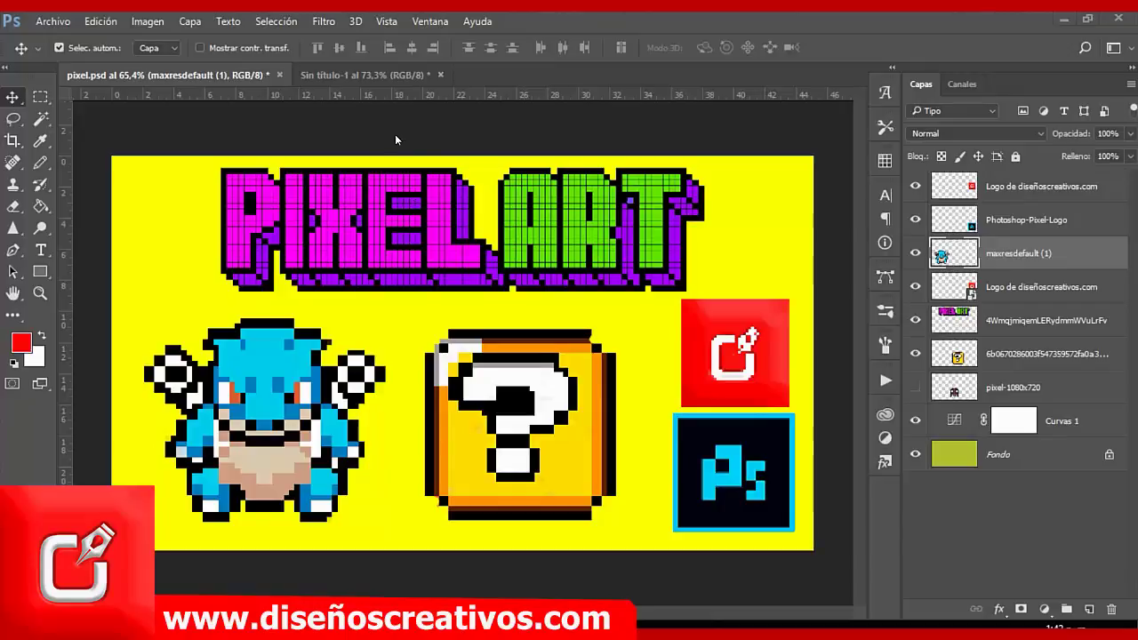
Bring the blank 'Sin título-1' document to the front, leaving pixel.psd behind
{"action": "left_click", "coordinate": [378, 74]}
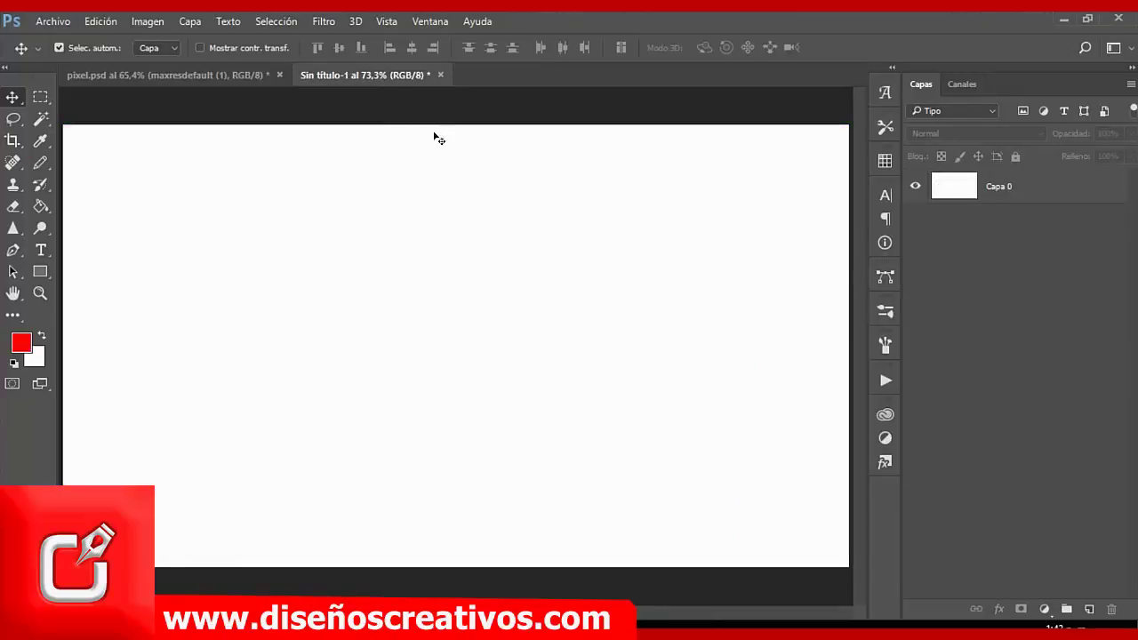
Turn on Reglas and Cuadrícula from the Vista menu over the blank canvas
{"action": "left_click", "coordinate": [390, 22]}
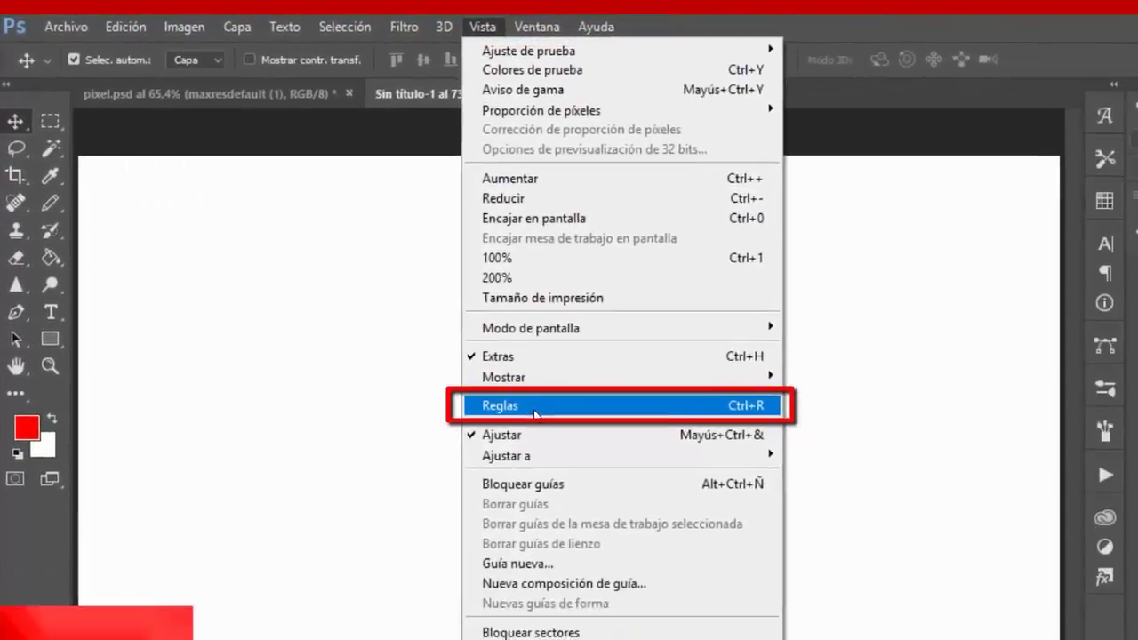
{"action": "left_click", "coordinate": [534, 412]}
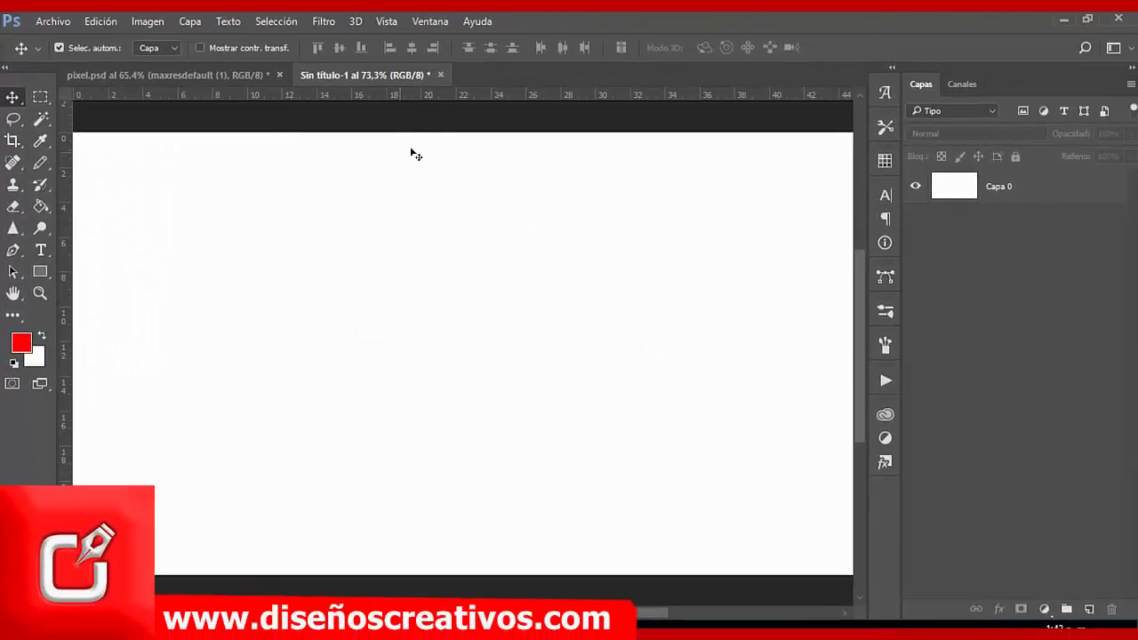
{"action": "left_click", "coordinate": [391, 21]}
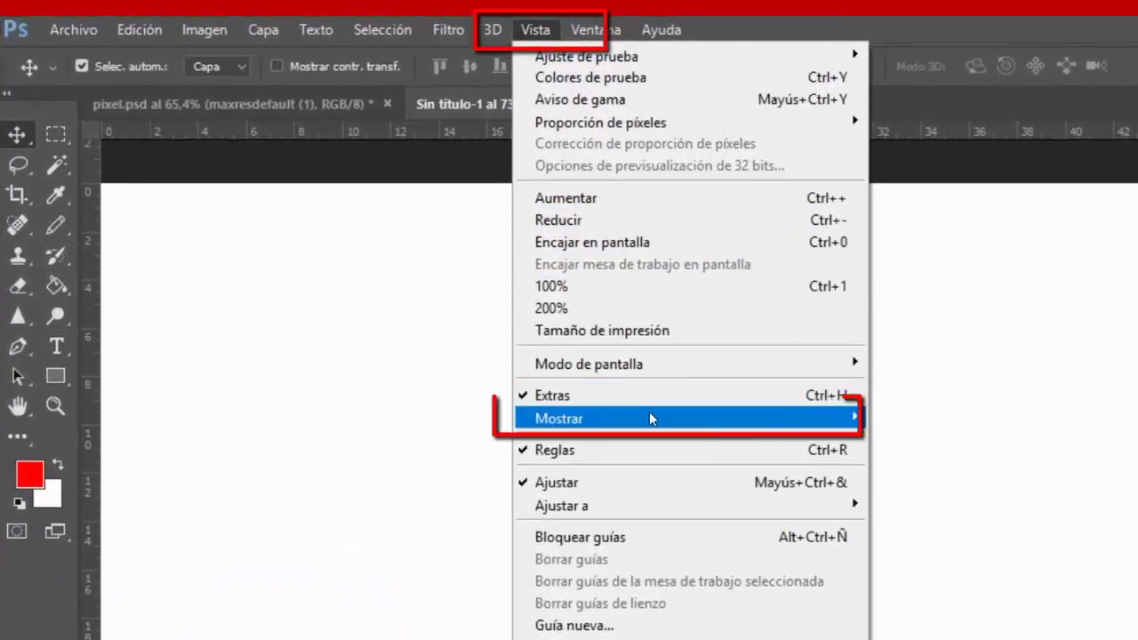
{"action": "mouse_move", "coordinate": [675, 417]}
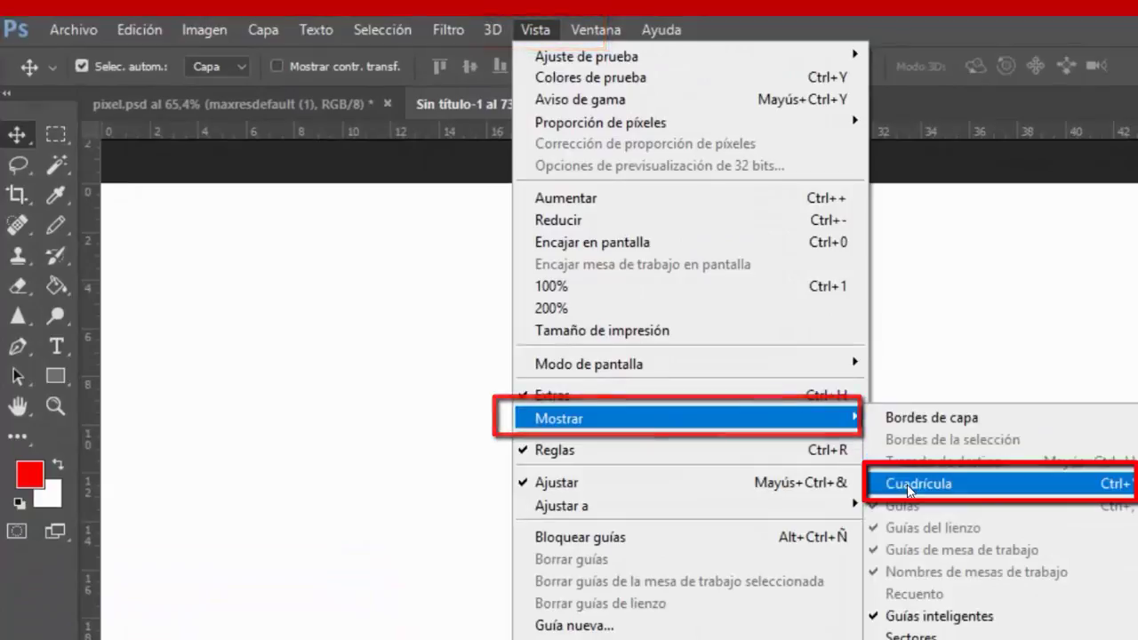
{"action": "left_click", "coordinate": [908, 484]}
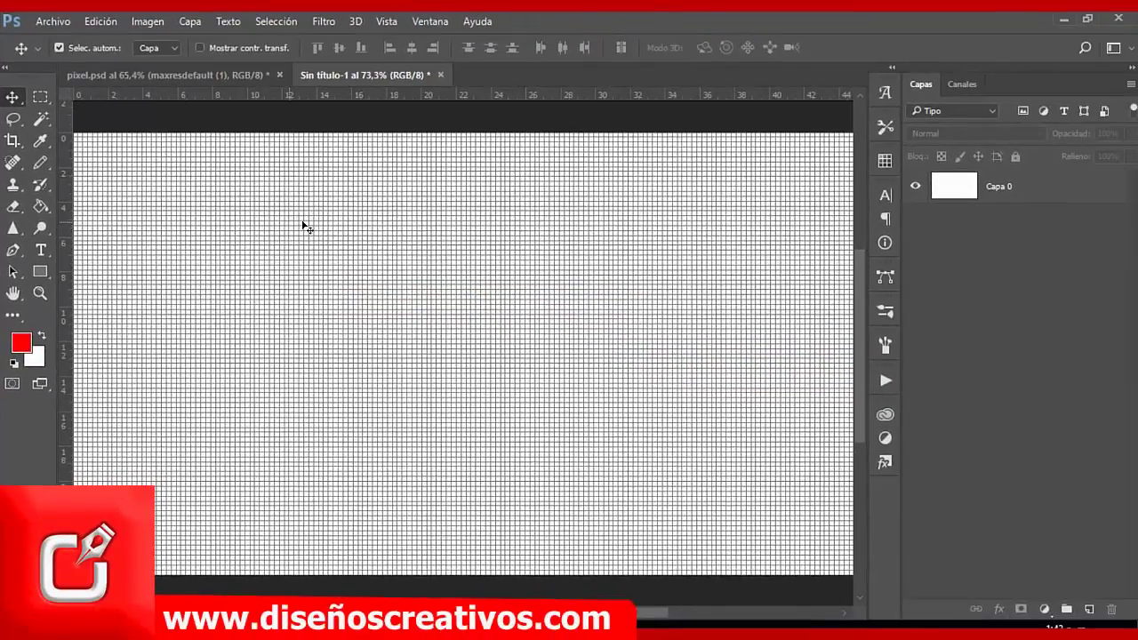
In General preferences, set Interpolación de imagen to Por aproximación (conserva bordes definidos)
{"action": "left_click", "coordinate": [108, 26]}
{"action": "mouse_move", "coordinate": [169, 620]}
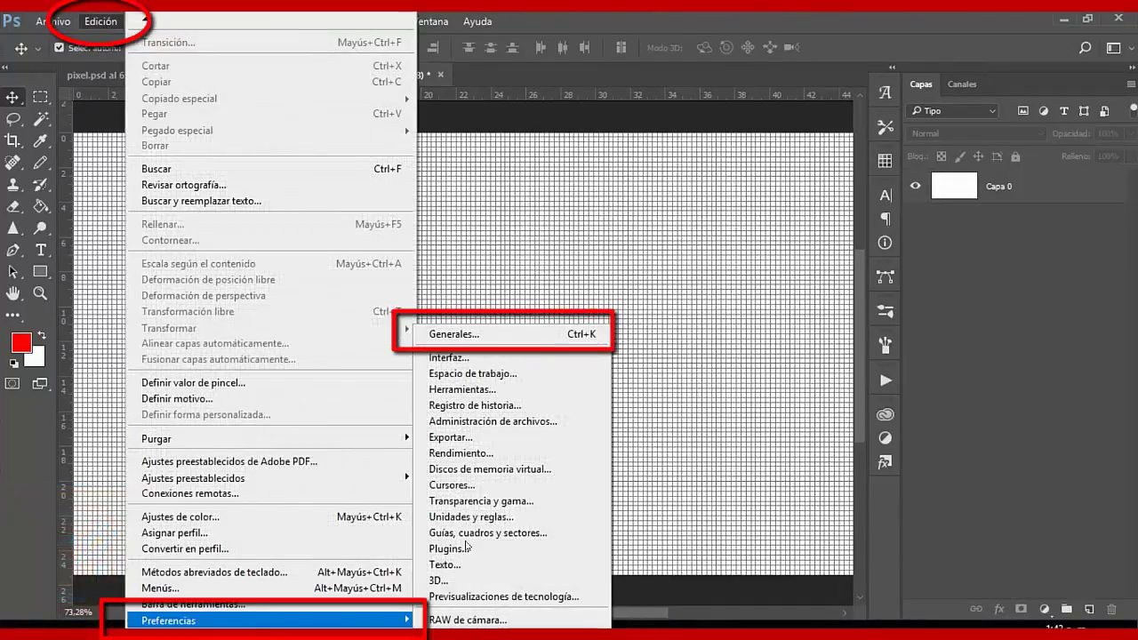
{"action": "left_click", "coordinate": [454, 334]}
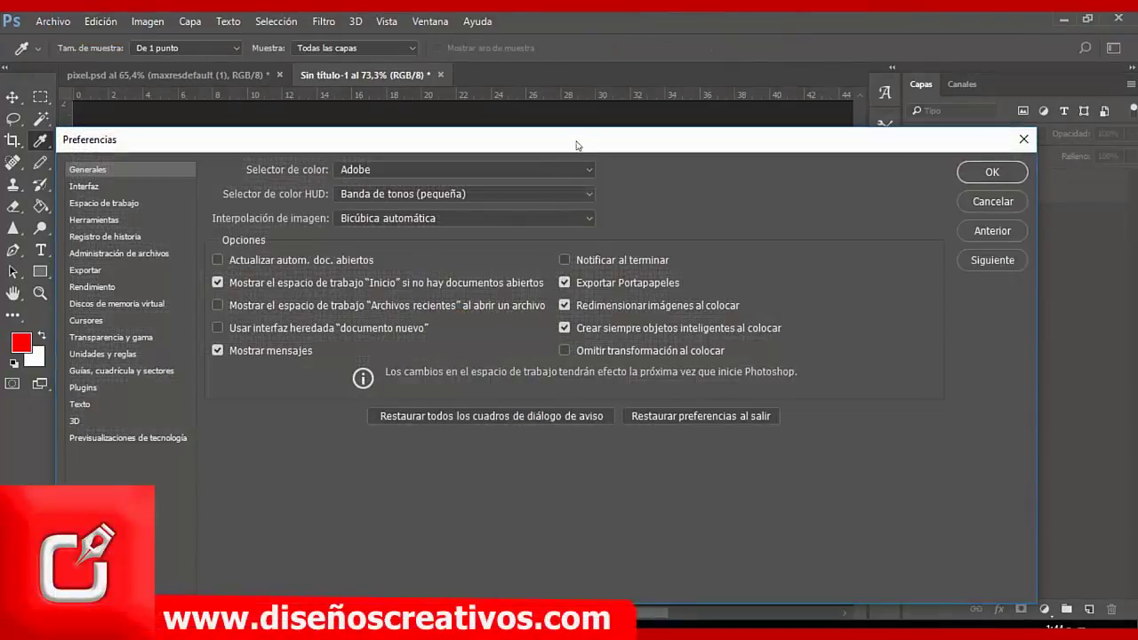
{"action": "left_click_drag", "start_coordinate": [578, 145], "coordinate": [594, 97]}
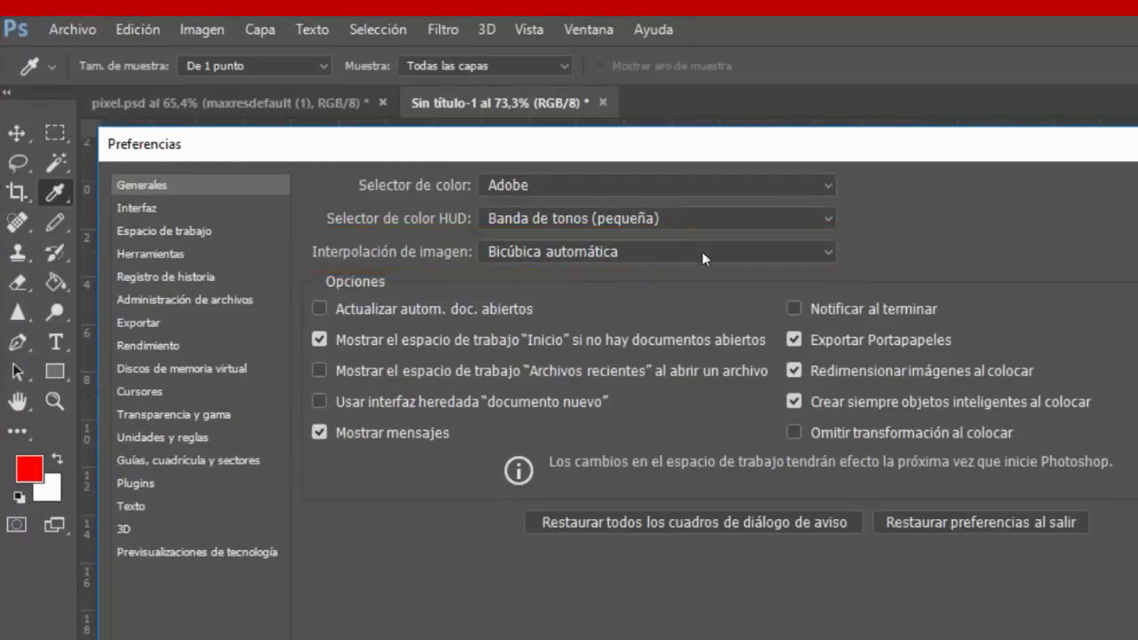
{"action": "left_click", "coordinate": [830, 249]}
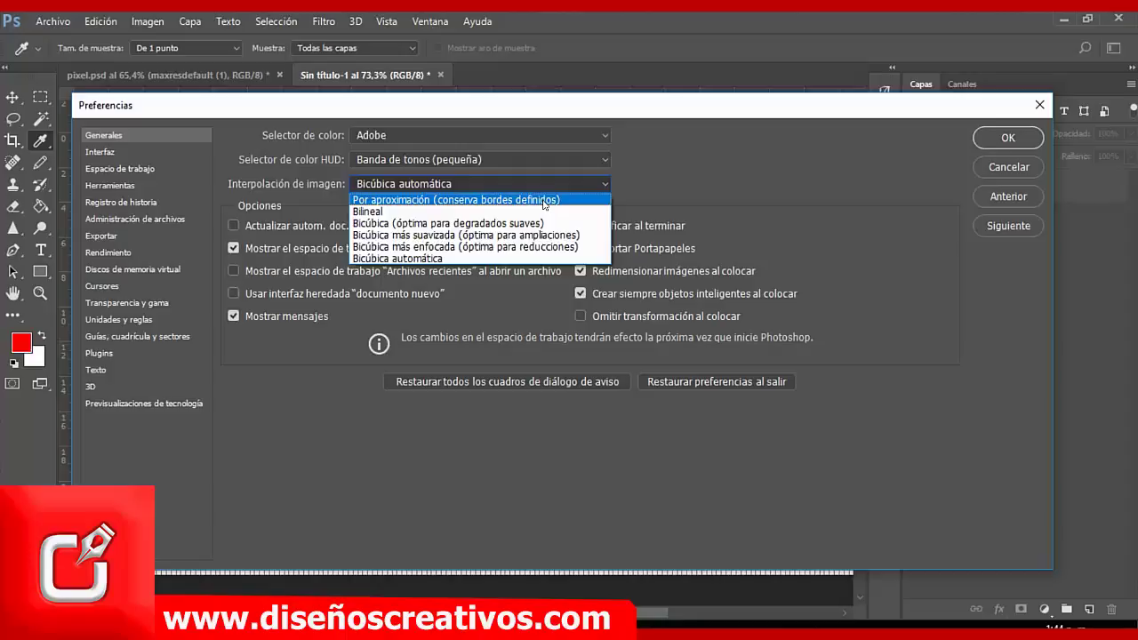
{"action": "left_click", "coordinate": [544, 201]}
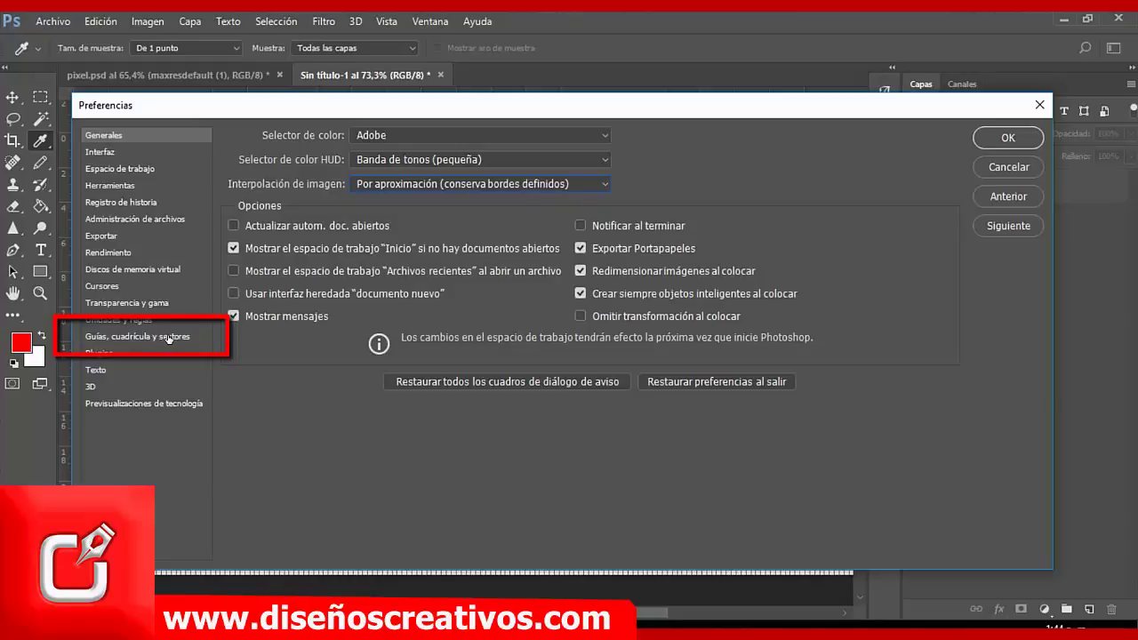
In Guías, cuadrícula y sectores, set a grid line every 1 Píxeles
{"action": "left_click", "coordinate": [168, 337]}
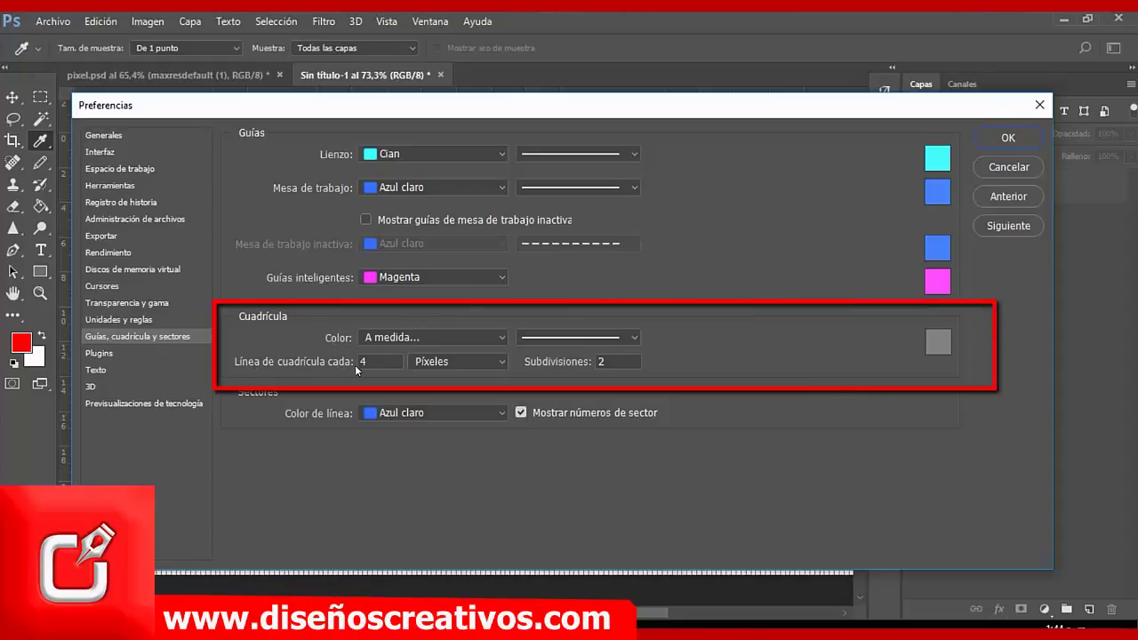
{"action": "left_click_drag", "start_coordinate": [375, 361], "coordinate": [355, 361]}
{"action": "type", "text": "1"}
{"action": "left_click", "coordinate": [504, 361]}
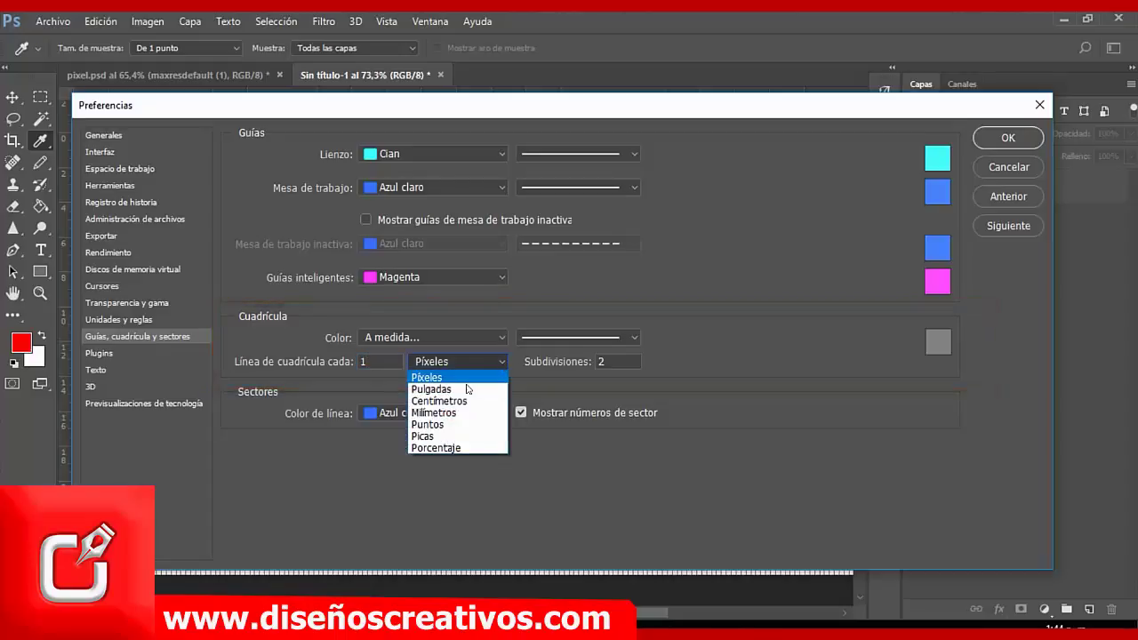
{"action": "left_click", "coordinate": [513, 356]}
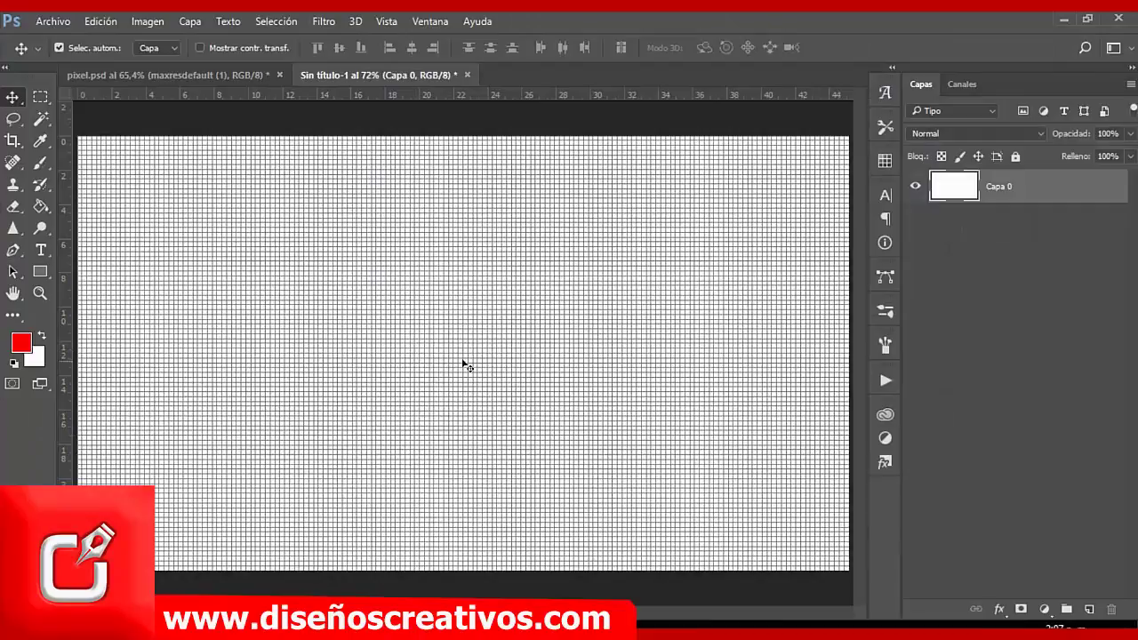
Add the empty layer Capa 1 above Capa 0 and zoom far into the canvas
{"action": "left_click", "coordinate": [1088, 609]}
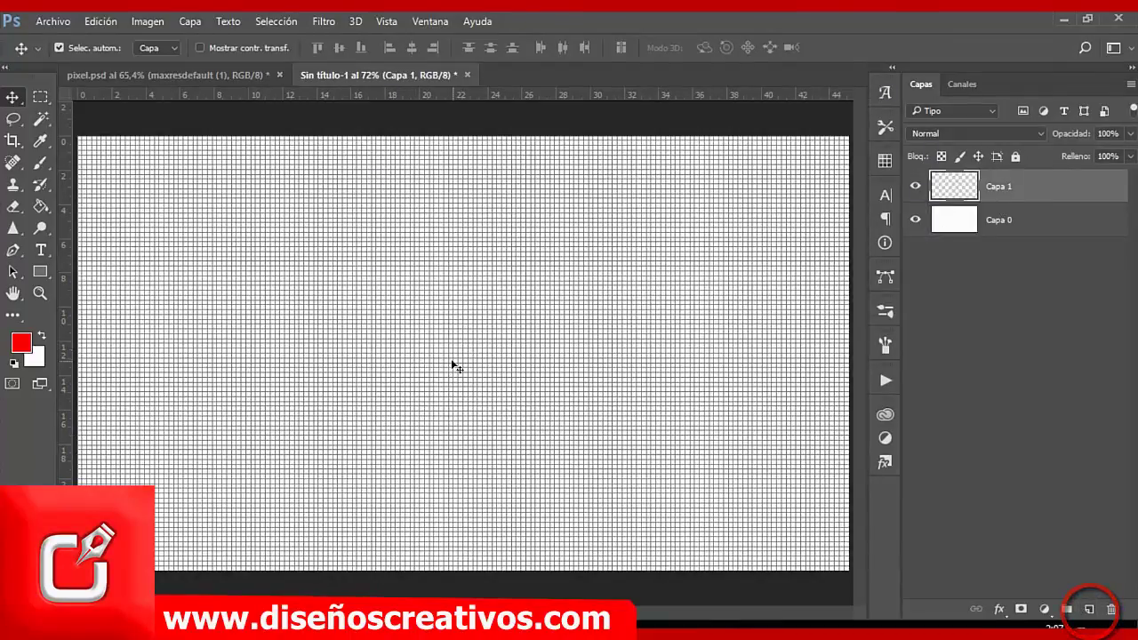
{"action": "scroll", "coordinate": [452, 364], "scroll_direction": "up", "scroll_amount": 10}
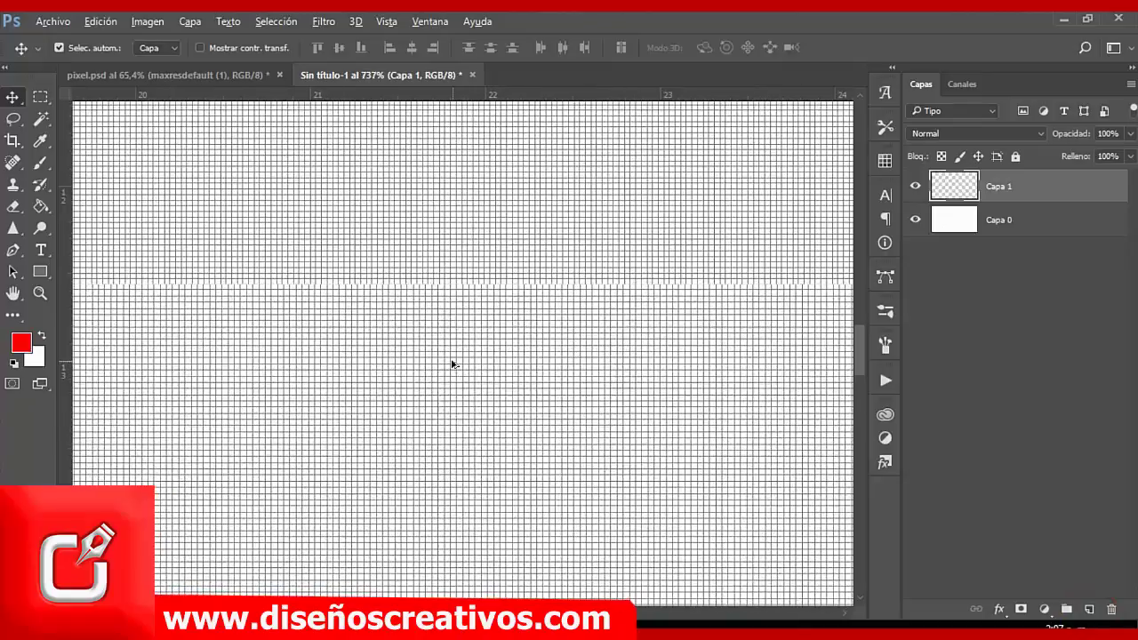
{"action": "scroll", "coordinate": [452, 364], "scroll_direction": "up", "scroll_amount": 3}
{"action": "scroll", "coordinate": [452, 365], "scroll_direction": "up", "scroll_amount": 3}
{"action": "scroll", "coordinate": [453, 365], "scroll_direction": "up", "scroll_amount": 3}
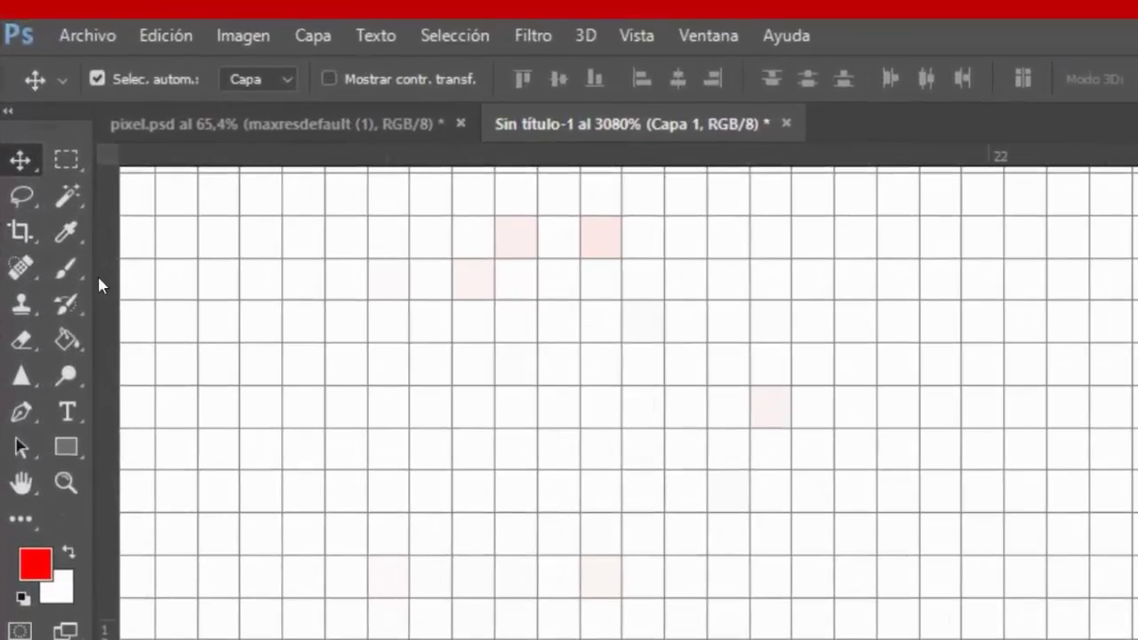
With the Lápiz tool, paint a red pixel column and a stepped red arm rightward
{"action": "left_click", "coordinate": [68, 272]}
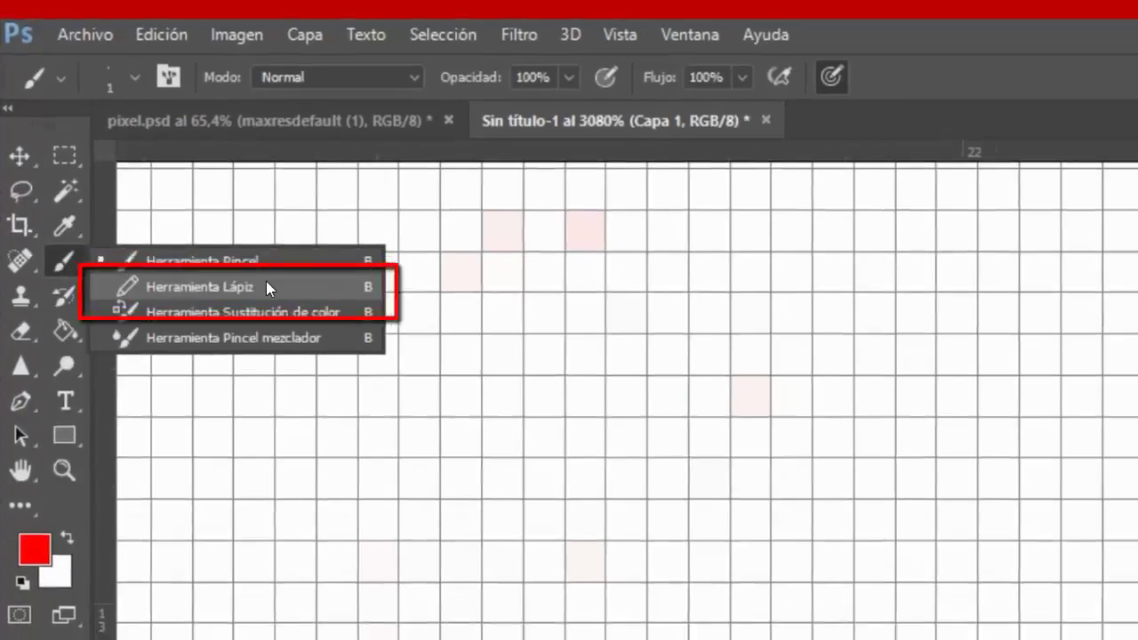
{"action": "left_click", "coordinate": [266, 281]}
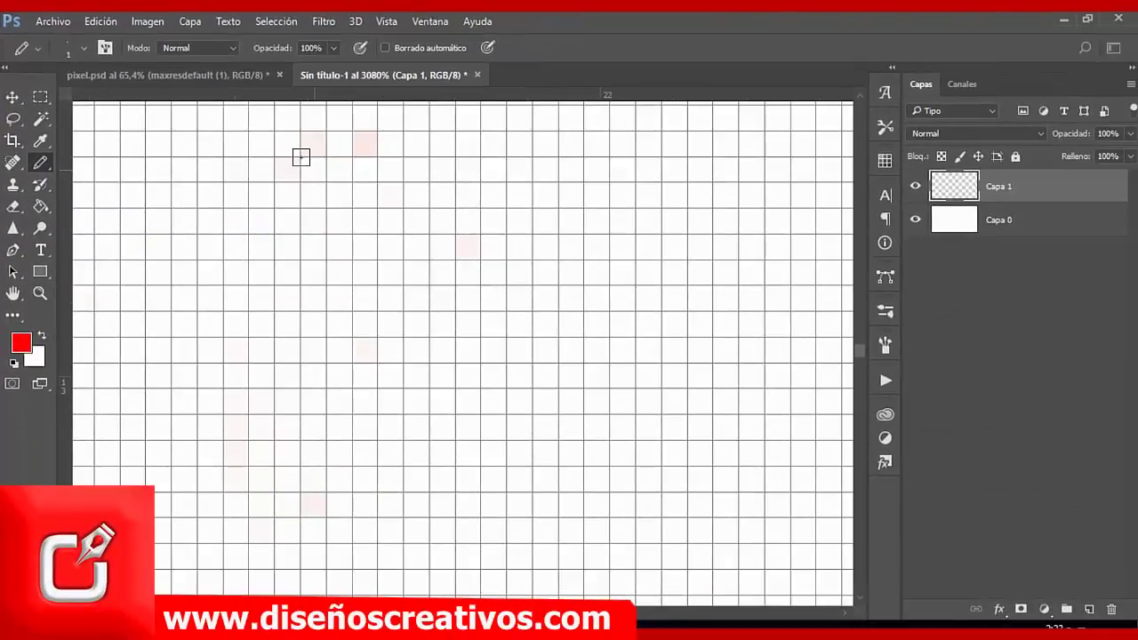
{"action": "left_click", "coordinate": [338, 195]}
{"action": "mouse_move", "coordinate": [304, 178]}
{"action": "left_mouse_down"}
{"action": "mouse_move", "coordinate": [317, 287]}
{"action": "mouse_move", "coordinate": [349, 291]}
{"action": "mouse_move", "coordinate": [351, 186]}
{"action": "left_mouse_up"}
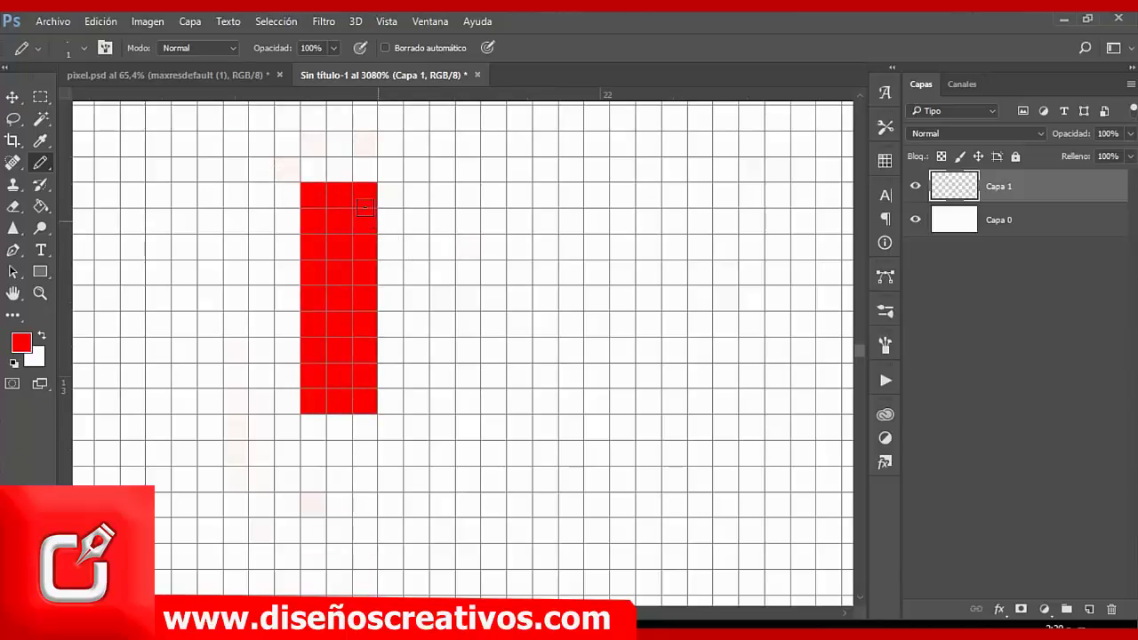
{"action": "mouse_move", "coordinate": [364, 207]}
{"action": "left_mouse_down"}
{"action": "mouse_move", "coordinate": [498, 203]}
{"action": "mouse_move", "coordinate": [520, 240]}
{"action": "left_mouse_up"}
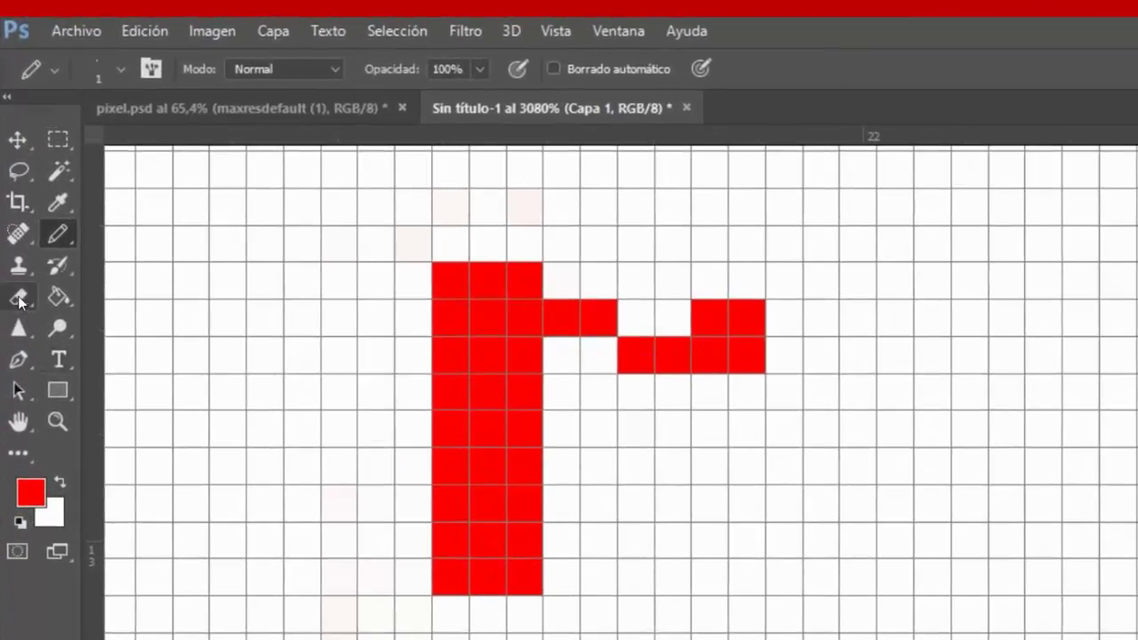
Erase the pink anti-aliased pixels and stray red cells using the Eraser in Lápiz mode
{"action": "left_click", "coordinate": [20, 301]}
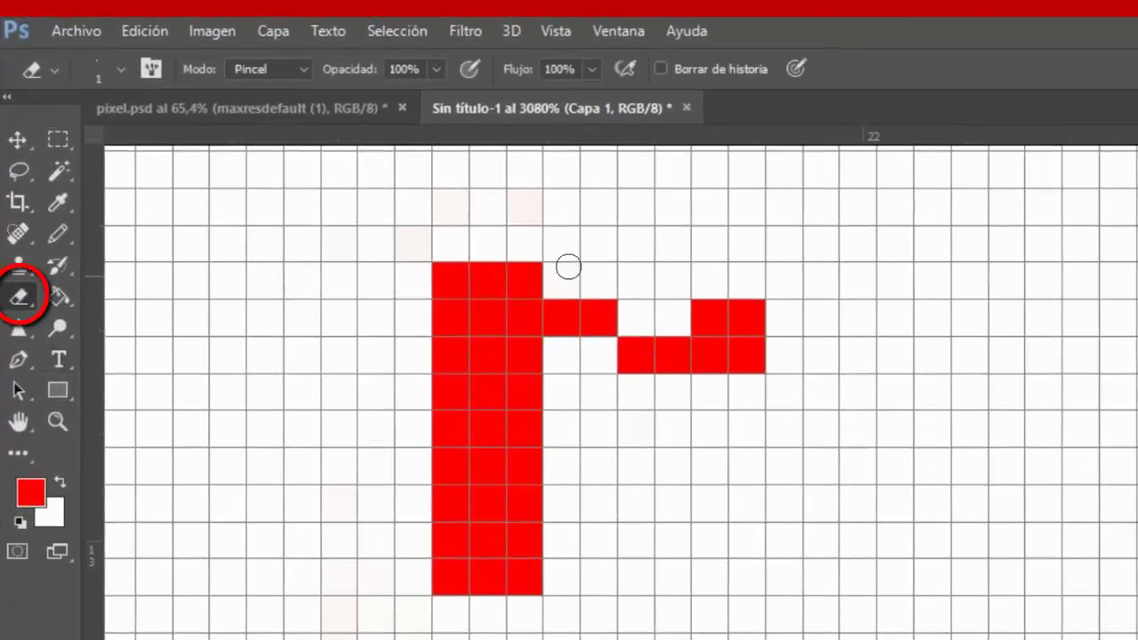
{"action": "left_click_drag", "start_coordinate": [707, 315], "coordinate": [673, 355]}
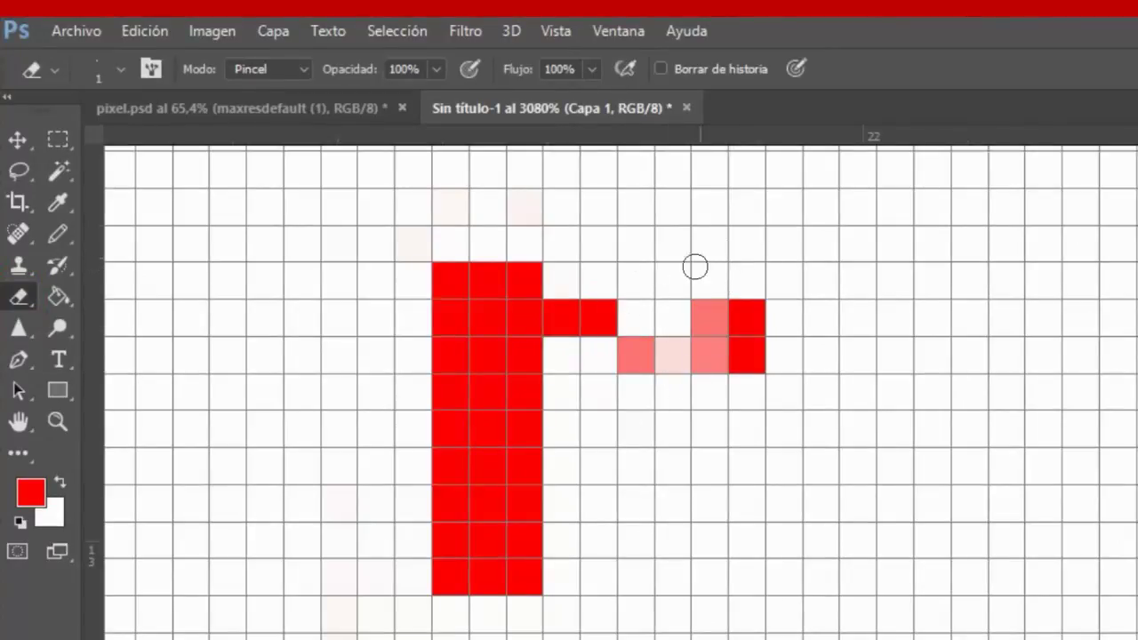
{"action": "left_click", "coordinate": [298, 71]}
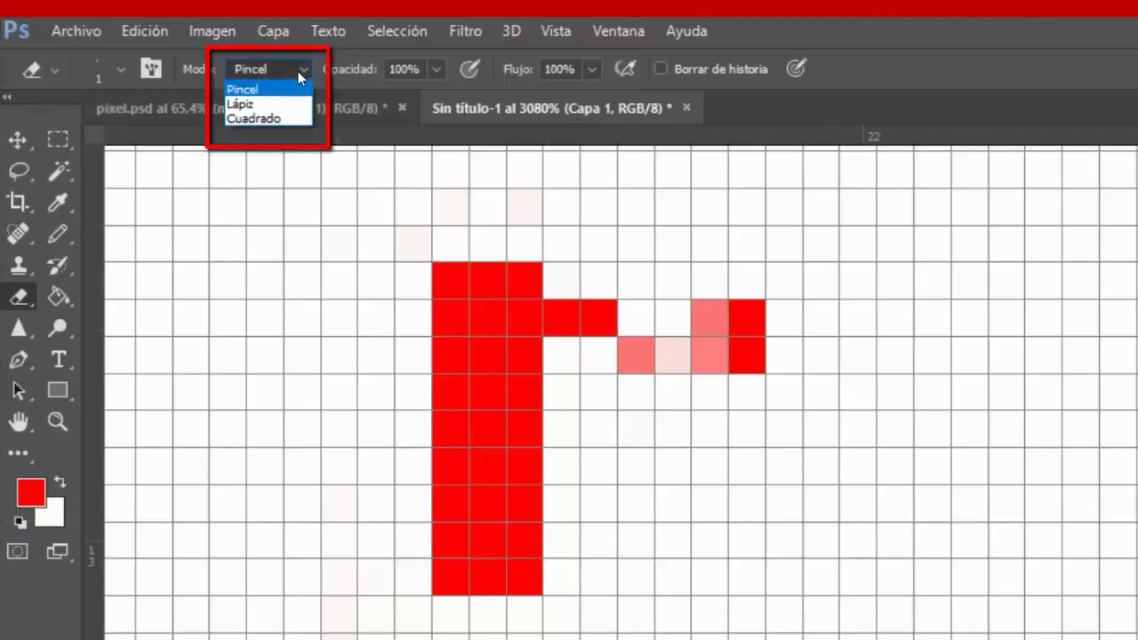
{"action": "left_click", "coordinate": [266, 105]}
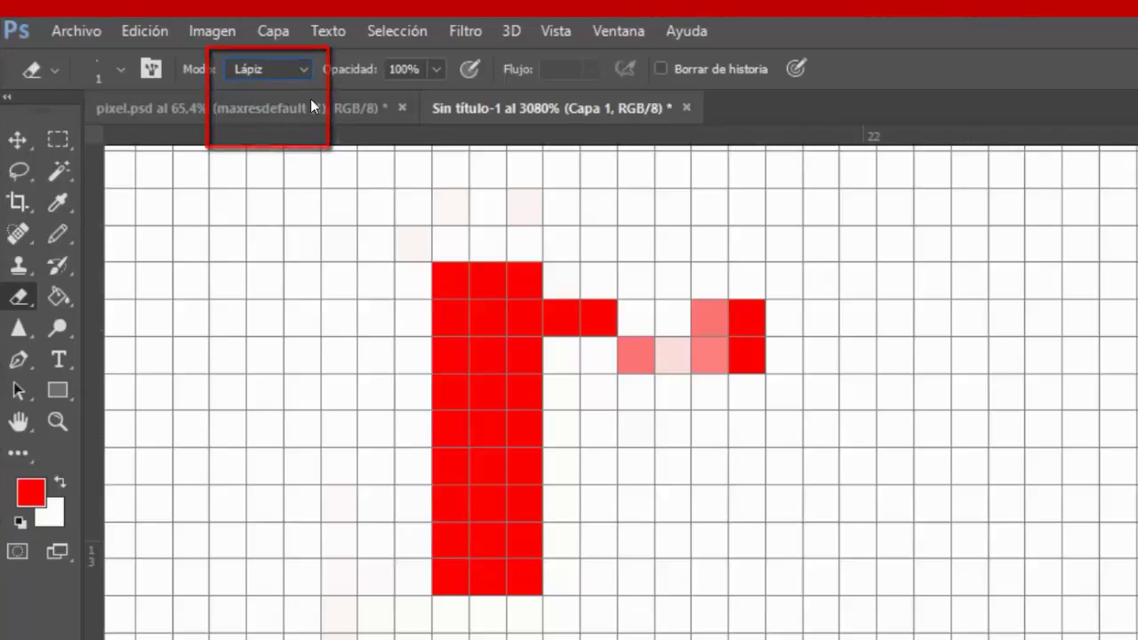
{"action": "mouse_move", "coordinate": [745, 318]}
{"action": "left_mouse_down"}
{"action": "mouse_move", "coordinate": [724, 354]}
{"action": "mouse_move", "coordinate": [673, 355]}
{"action": "left_mouse_up"}
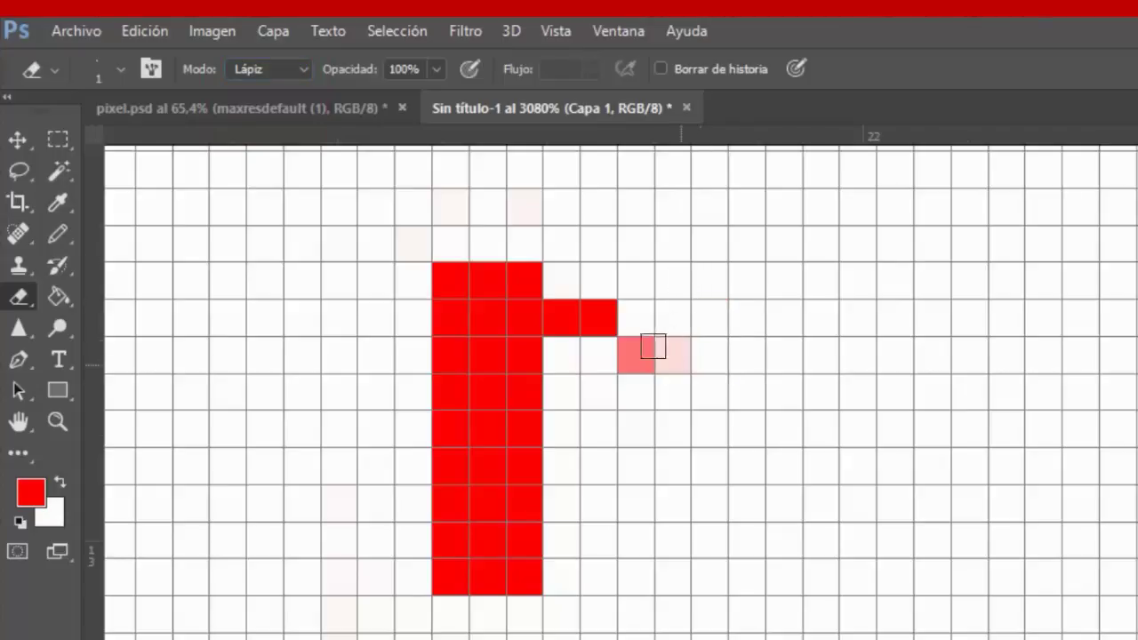
{"action": "left_click", "coordinate": [636, 355]}
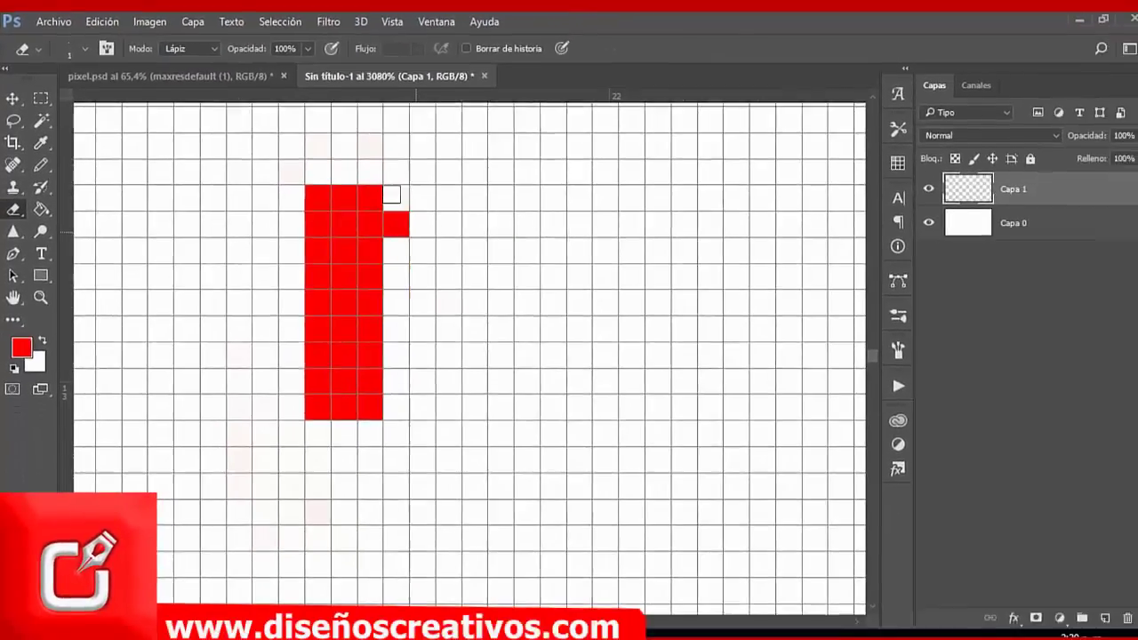
{"action": "left_click_drag", "start_coordinate": [391, 221], "coordinate": [371, 206]}
Fill a solid red pixel square, painting at 15 px then touching up gaps at 1 px
{"action": "key", "text": "v"}
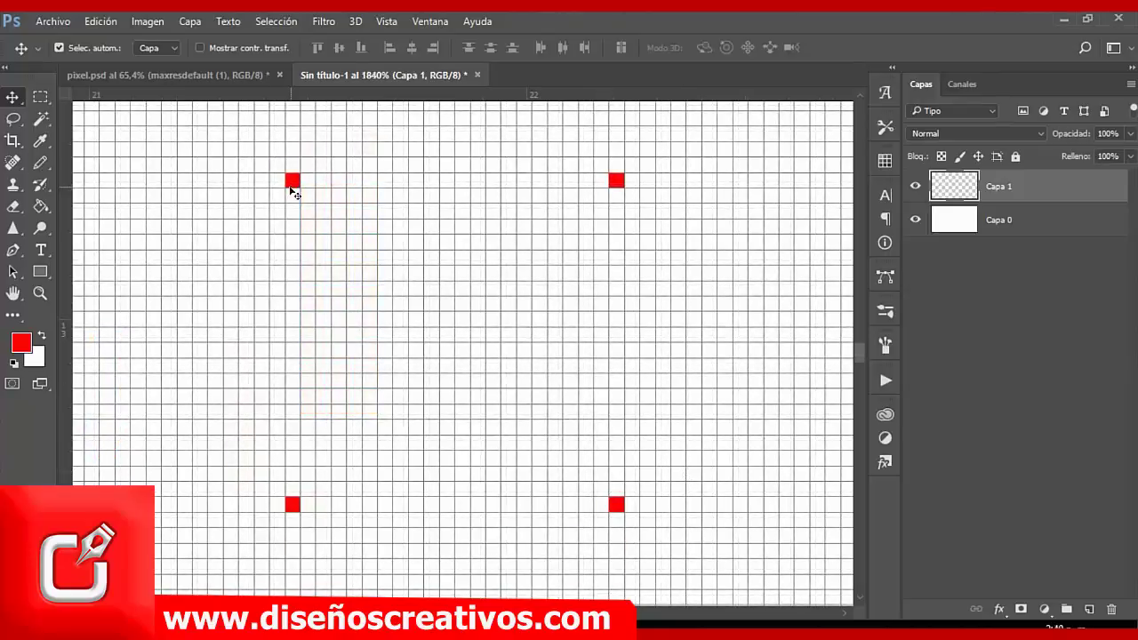
{"action": "key", "text": "b"}
{"action": "mouse_move", "coordinate": [307, 195]}
{"action": "left_mouse_down"}
{"action": "mouse_move", "coordinate": [275, 297]}
{"action": "mouse_move", "coordinate": [294, 495]}
{"action": "mouse_move", "coordinate": [578, 495]}
{"action": "mouse_move", "coordinate": [601, 320]}
{"action": "mouse_move", "coordinate": [564, 178]}
{"action": "mouse_move", "coordinate": [450, 168]}
{"action": "mouse_move", "coordinate": [306, 182]}
{"action": "mouse_move", "coordinate": [293, 436]}
{"action": "mouse_move", "coordinate": [592, 488]}
{"action": "mouse_move", "coordinate": [583, 263]}
{"action": "mouse_move", "coordinate": [484, 195]}
{"action": "mouse_move", "coordinate": [323, 186]}
{"action": "left_mouse_up"}
{"action": "left_click", "coordinate": [85, 48]}
{"action": "left_click_drag", "start_coordinate": [27, 101], "coordinate": [37, 101]}
{"action": "mouse_move", "coordinate": [460, 336]}
{"action": "left_mouse_down"}
{"action": "mouse_move", "coordinate": [406, 305]}
{"action": "mouse_move", "coordinate": [470, 318]}
{"action": "mouse_move", "coordinate": [418, 384]}
{"action": "mouse_move", "coordinate": [324, 444]}
{"action": "left_mouse_up"}
{"action": "left_click", "coordinate": [86, 47]}
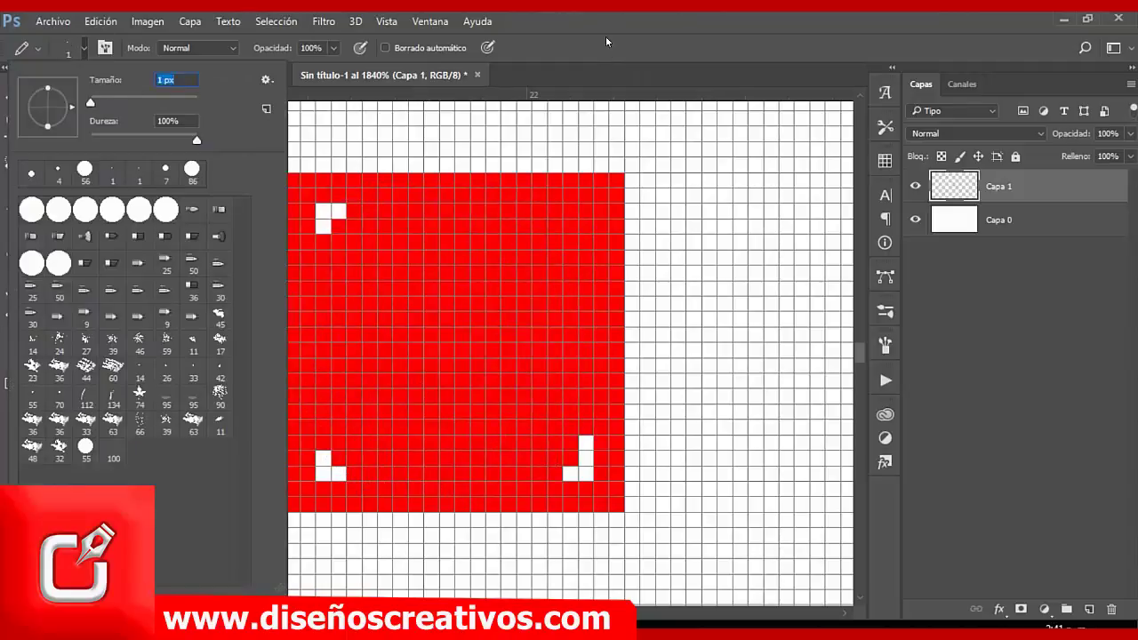
{"action": "left_click_drag", "start_coordinate": [38, 102], "coordinate": [27, 101]}
{"action": "left_click_drag", "start_coordinate": [329, 462], "coordinate": [578, 458]}
Draw the white top line of the inner frame, redoing a misplaced stroke
{"action": "mouse_move", "coordinate": [457, 257]}
{"action": "left_mouse_down"}
{"action": "mouse_move", "coordinate": [374, 257]}
{"action": "mouse_move", "coordinate": [386, 307]}
{"action": "left_mouse_up"}
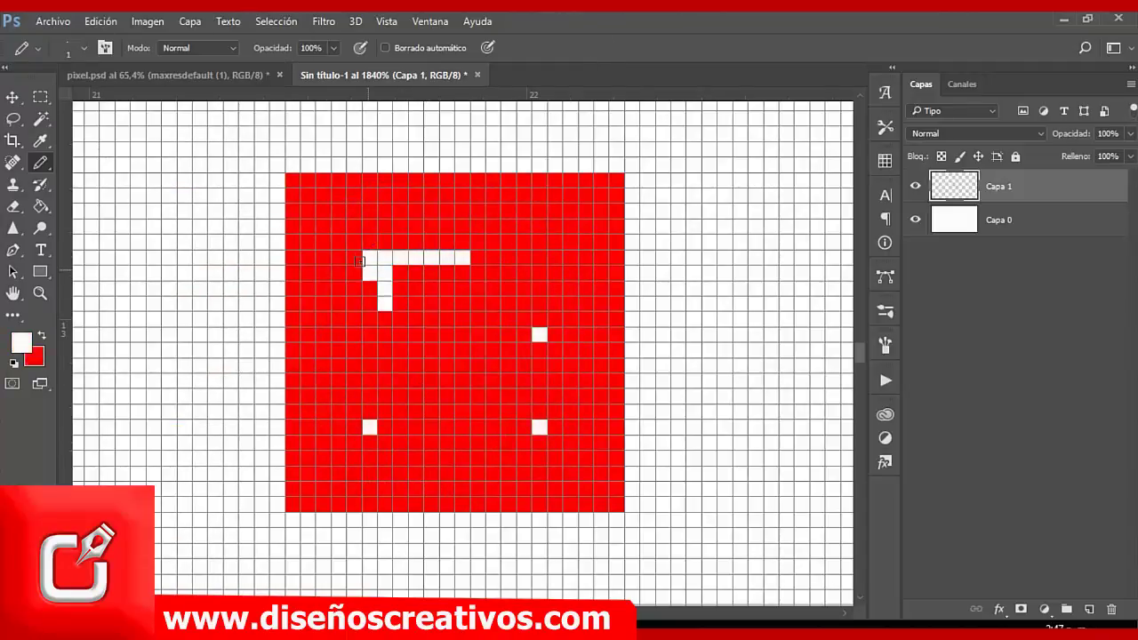
{"action": "key", "text": "ctrl+z"}
{"action": "mouse_move", "coordinate": [462, 256]}
{"action": "left_mouse_down"}
{"action": "mouse_move", "coordinate": [431, 257]}
{"action": "mouse_move", "coordinate": [371, 355]}
{"action": "mouse_move", "coordinate": [436, 427]}
{"action": "mouse_move", "coordinate": [539, 338]}
{"action": "mouse_move", "coordinate": [536, 366]}
{"action": "mouse_move", "coordinate": [480, 442]}
{"action": "mouse_move", "coordinate": [356, 441]}
{"action": "mouse_move", "coordinate": [353, 302]}
{"action": "mouse_move", "coordinate": [405, 226]}
{"action": "mouse_move", "coordinate": [462, 242]}
{"action": "mouse_move", "coordinate": [508, 287]}
{"action": "mouse_move", "coordinate": [509, 275]}
{"action": "mouse_move", "coordinate": [525, 289]}
{"action": "mouse_move", "coordinate": [508, 249]}
{"action": "mouse_move", "coordinate": [547, 249]}
{"action": "left_mouse_up"}
Add the white diagonal pen-nib steps and red pixels in the nib and inner frame corners
{"action": "left_click", "coordinate": [523, 303]}
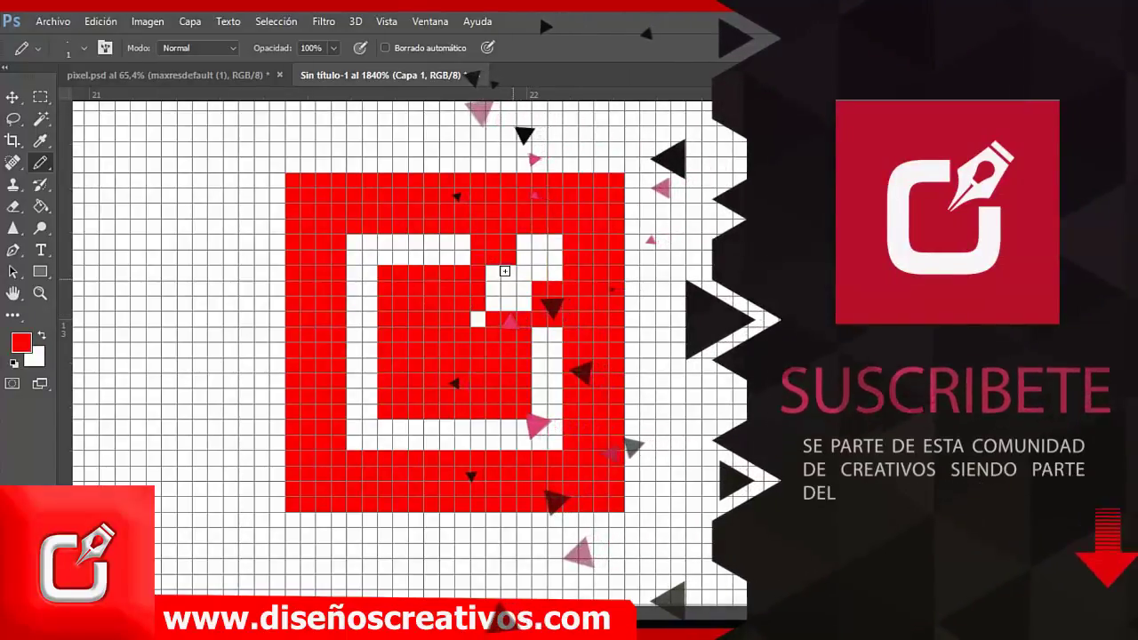
{"action": "left_click", "coordinate": [538, 258]}
{"action": "left_click", "coordinate": [508, 288]}
{"action": "left_click", "coordinate": [353, 241]}
{"action": "left_click", "coordinate": [354, 442]}
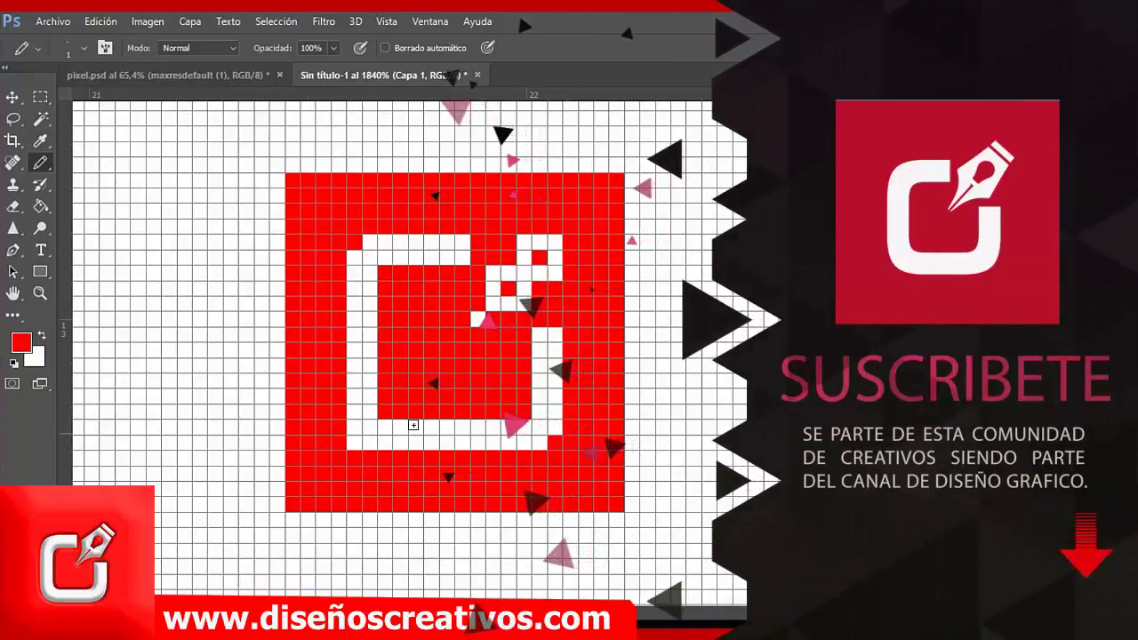
{"action": "left_click", "coordinate": [554, 442]}
Swap to white and round off all four outer corners of the red square
{"action": "key", "text": "x"}
{"action": "left_click", "coordinate": [293, 505]}
{"action": "left_click", "coordinate": [293, 180]}
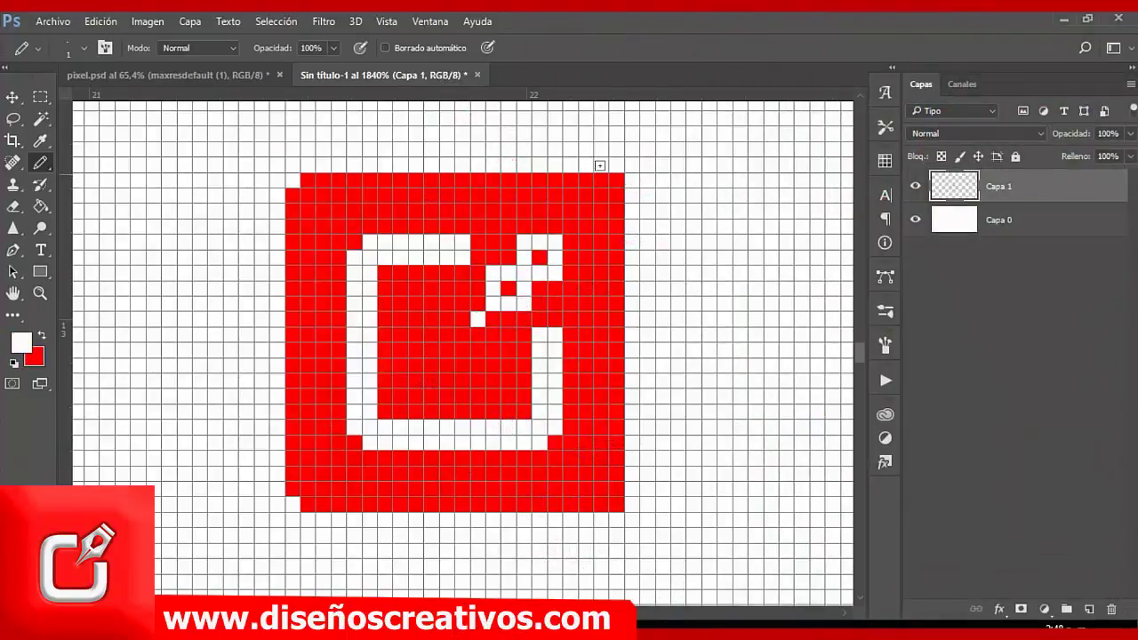
{"action": "left_click", "coordinate": [617, 180]}
{"action": "left_click", "coordinate": [616, 505]}
Whiten pixels beside the nib and thicken the frame's left, bottom and right lines
{"action": "left_click_drag", "start_coordinate": [400, 272], "coordinate": [462, 272]}
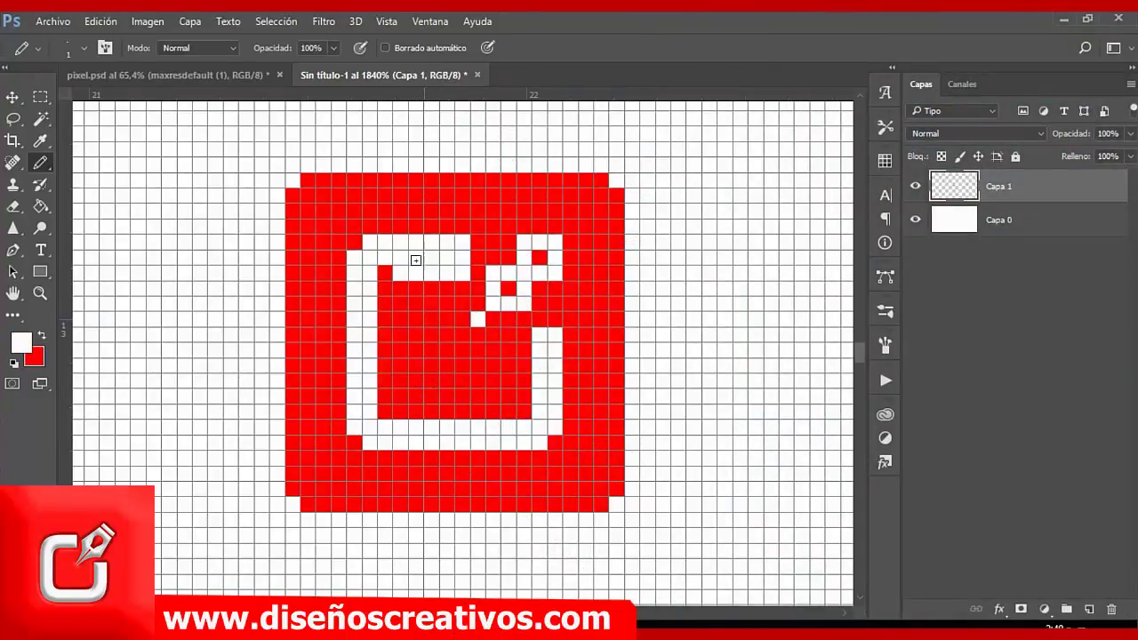
{"action": "mouse_move", "coordinate": [385, 286]}
{"action": "left_mouse_down"}
{"action": "mouse_move", "coordinate": [385, 399]}
{"action": "mouse_move", "coordinate": [509, 411]}
{"action": "mouse_move", "coordinate": [524, 343]}
{"action": "left_mouse_up"}
{"action": "key", "text": "v"}
{"action": "left_click", "coordinate": [257, 343]}
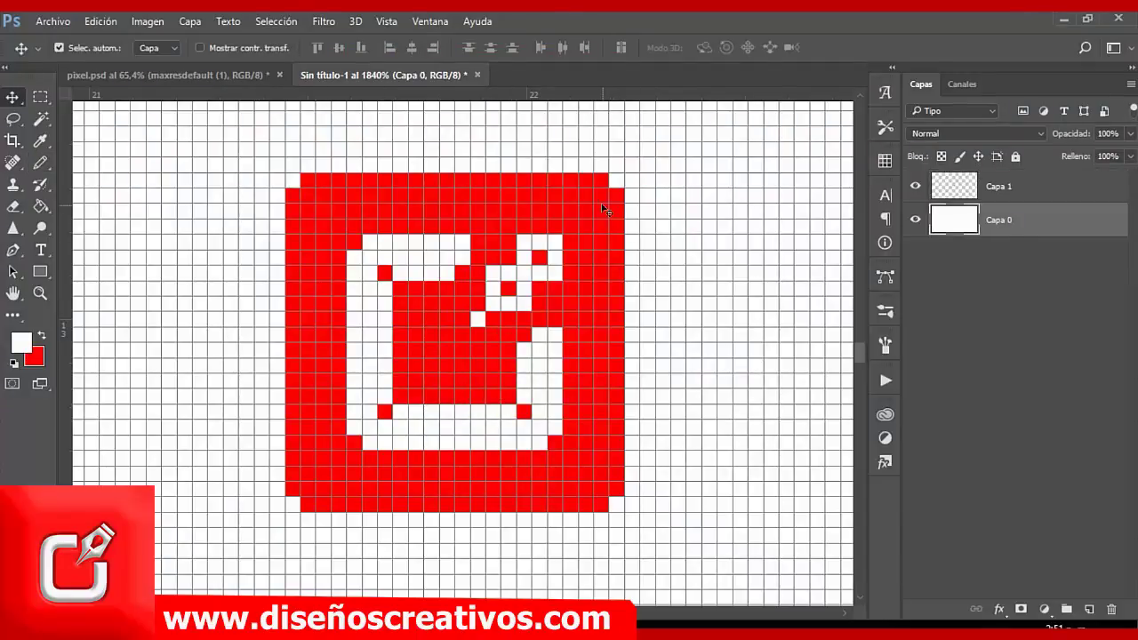
Fit the whole canvas in the window and select Capa 1 with the Move tool
{"action": "left_click", "coordinate": [14, 291]}
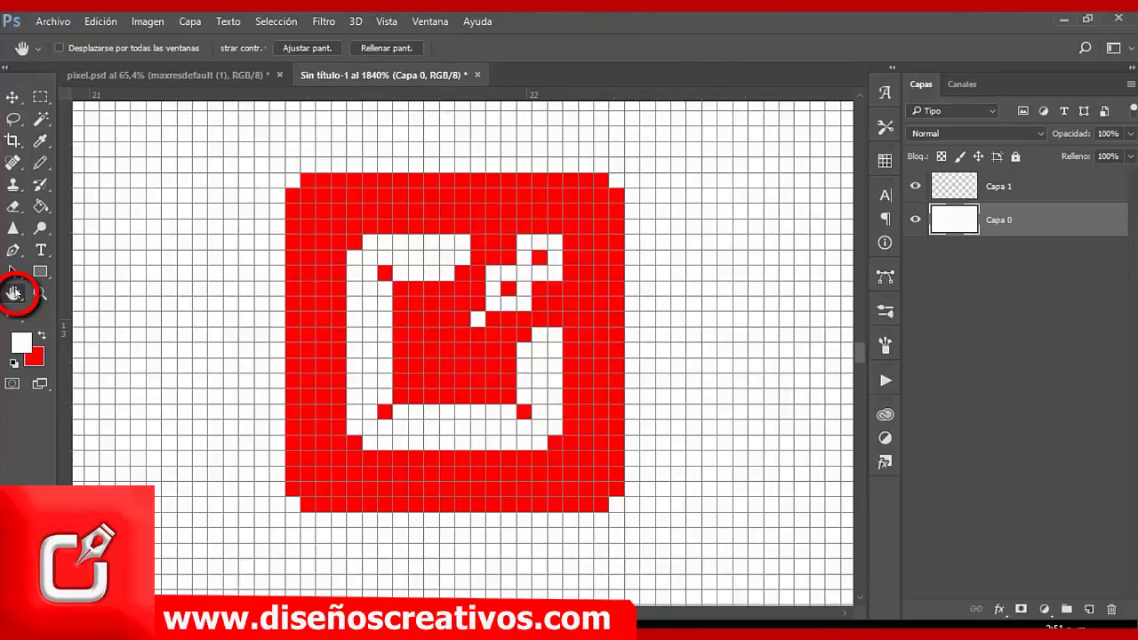
{"action": "double_click", "coordinate": [15, 292]}
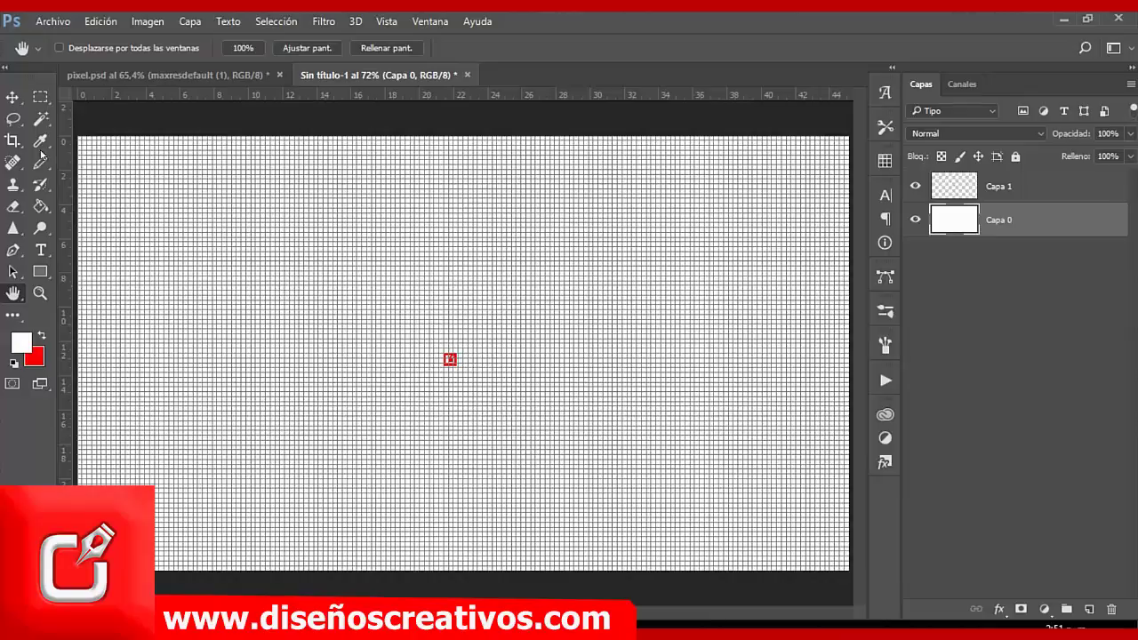
{"action": "left_click", "coordinate": [12, 96]}
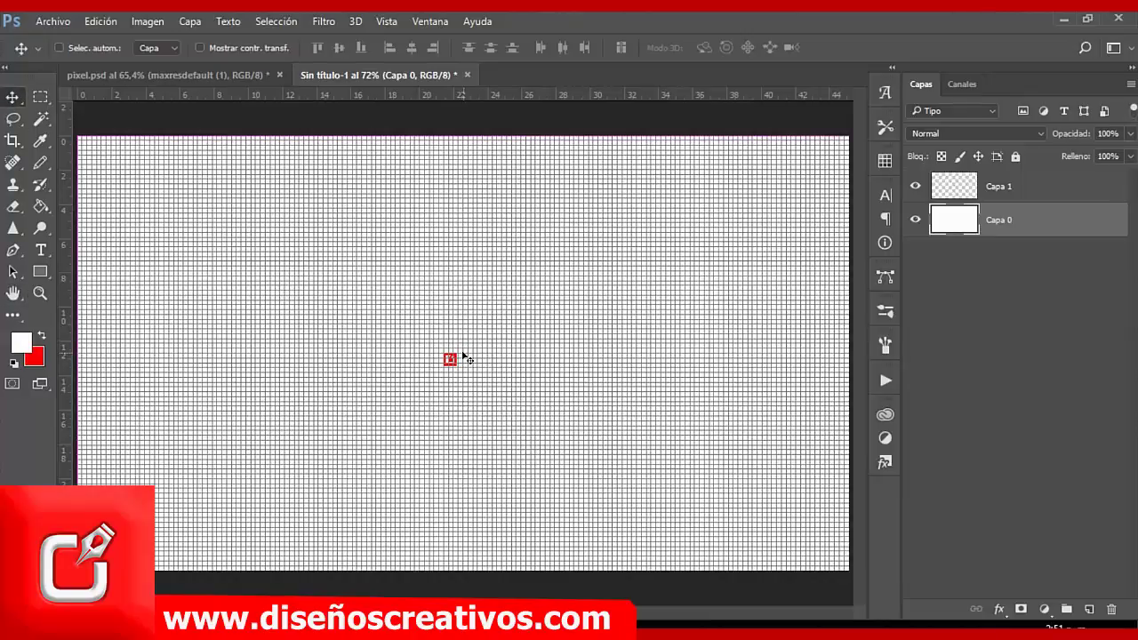
{"action": "left_click", "coordinate": [984, 186]}
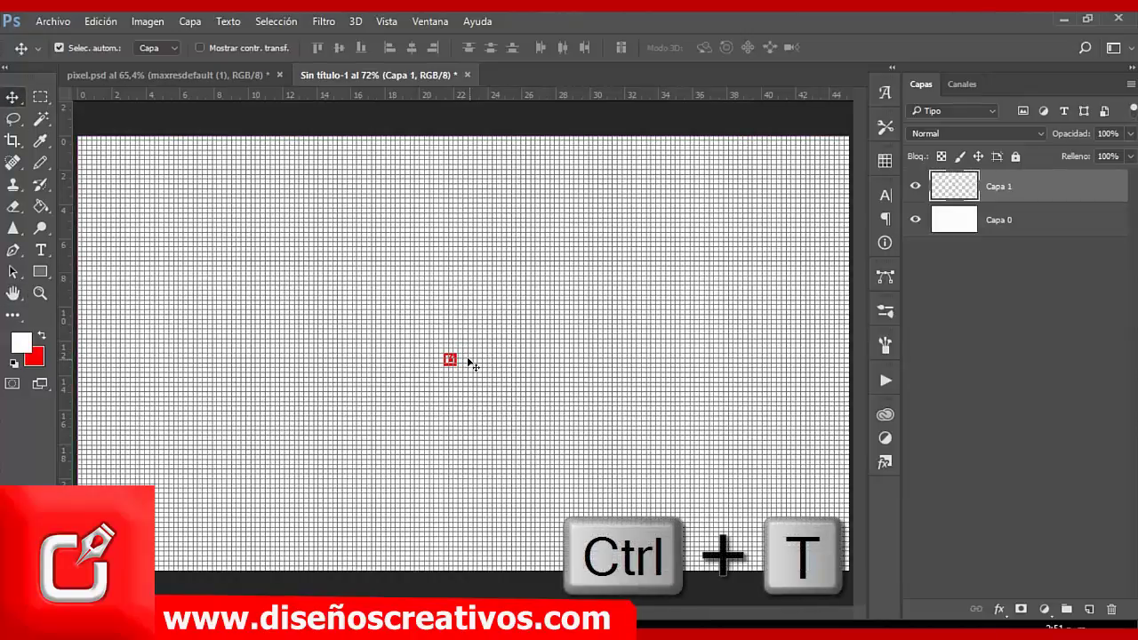
Free-transform the red pixel icon up to 2247.83% so it fills the canvas centre
{"action": "key", "text": "ctrl+t"}
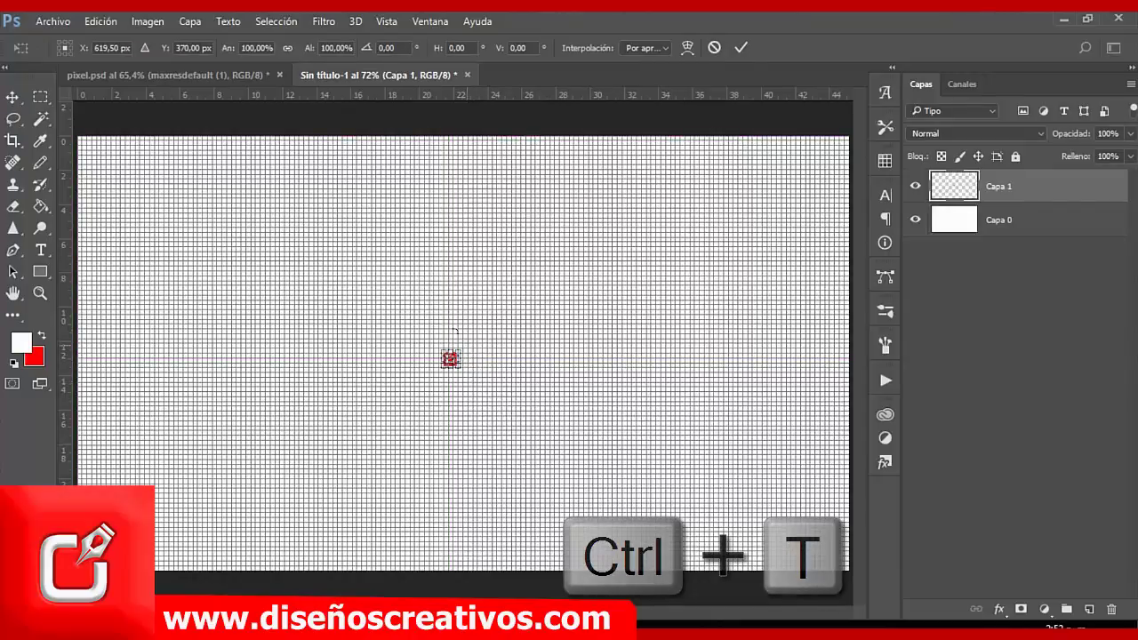
{"action": "left_click_drag", "start_coordinate": [453, 348], "coordinate": [655, 259]}
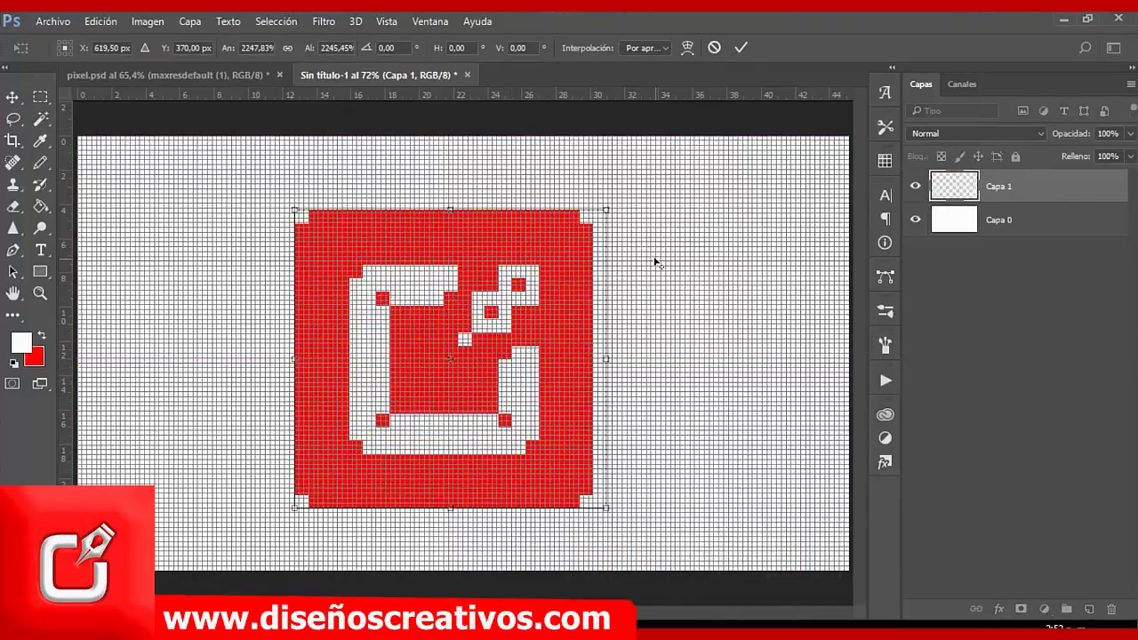
{"action": "left_click", "coordinate": [740, 47]}
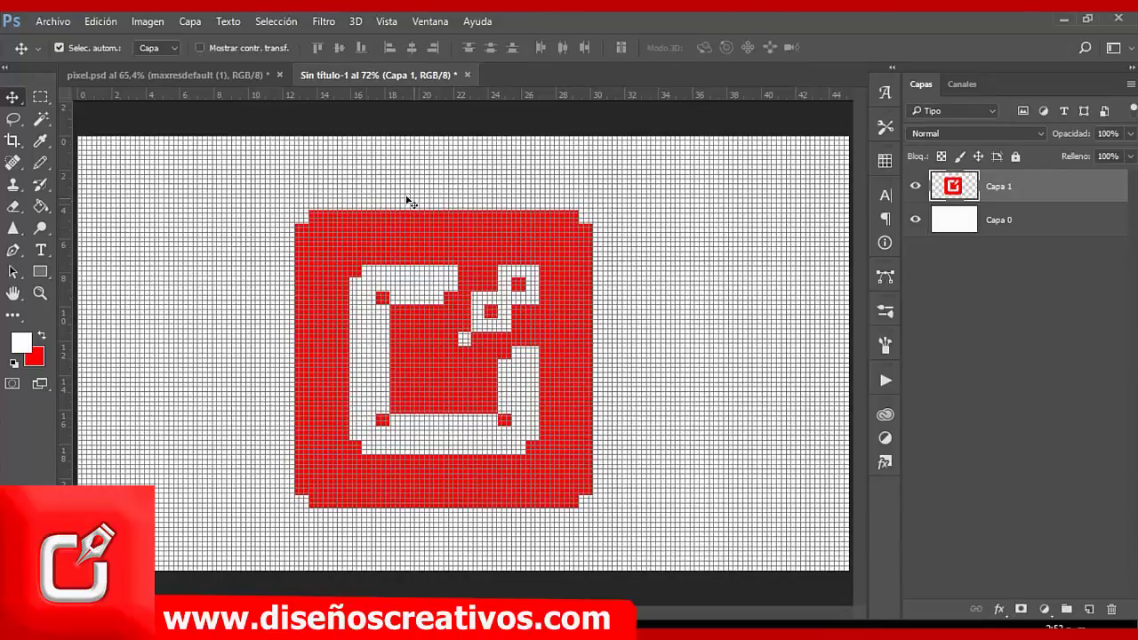
Turn off the grid via Vista > Mostrar > Cuadrícula and select Capa 0
{"action": "left_click", "coordinate": [388, 22]}
{"action": "mouse_move", "coordinate": [426, 303]}
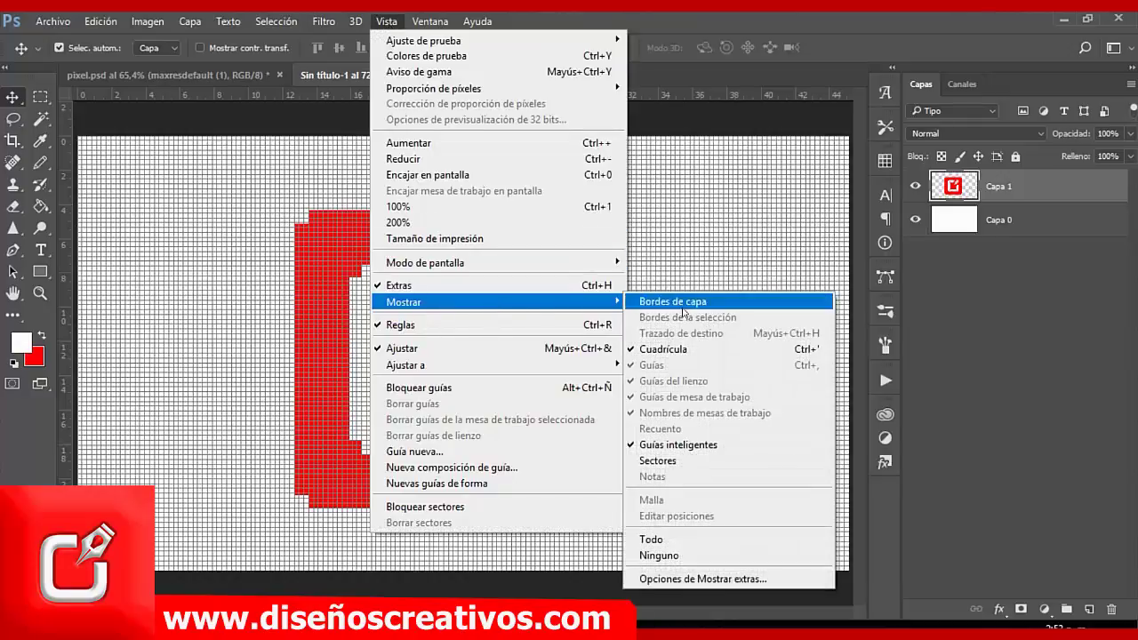
{"action": "left_click", "coordinate": [682, 351]}
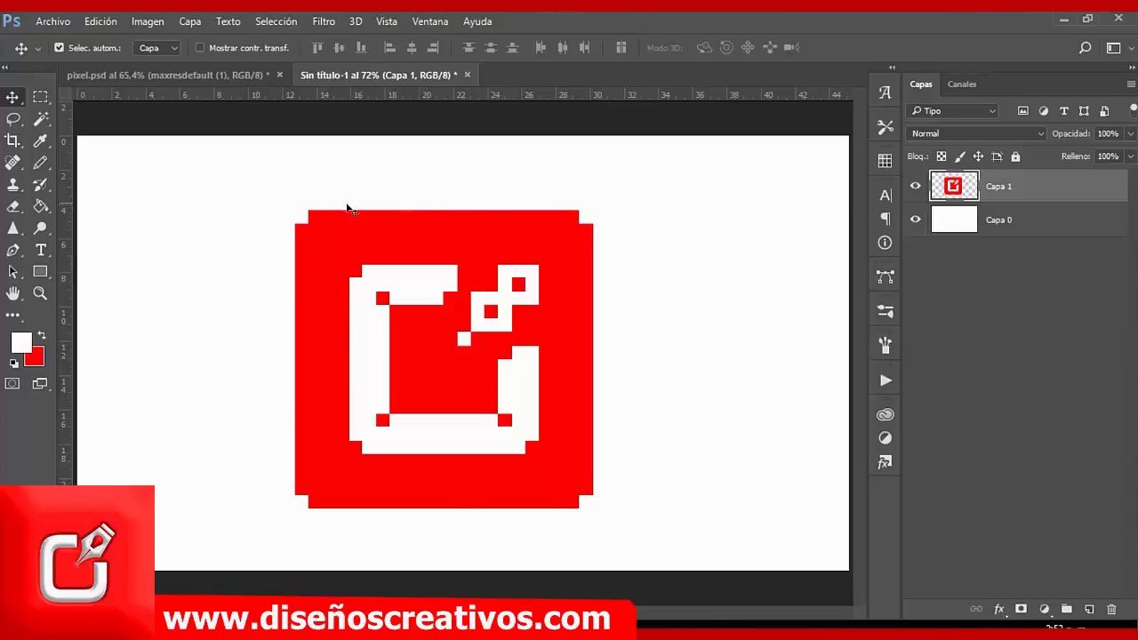
{"action": "left_click", "coordinate": [585, 222]}
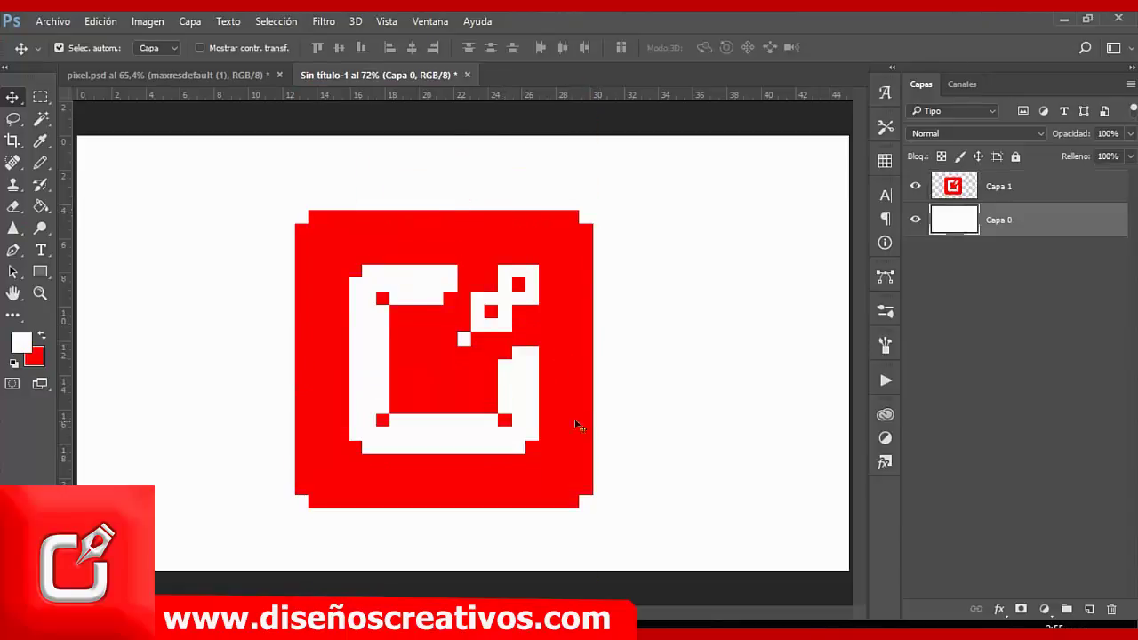
{"action": "left_click", "coordinate": [423, 232]}
{"action": "key", "text": "ctrl+t"}
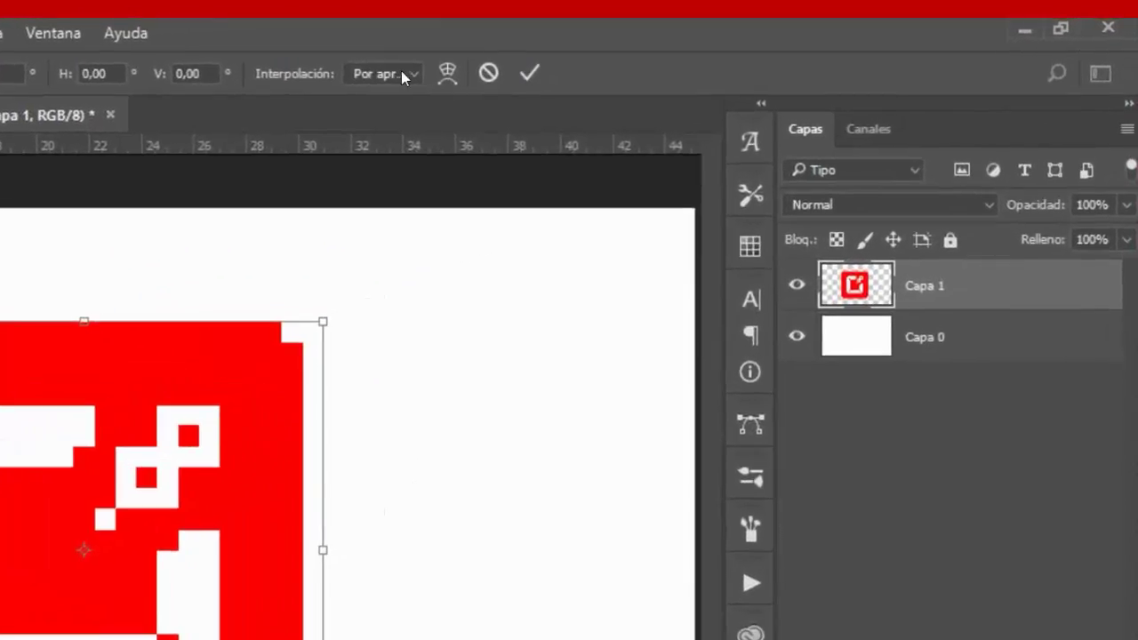
{"action": "left_click", "coordinate": [662, 46]}
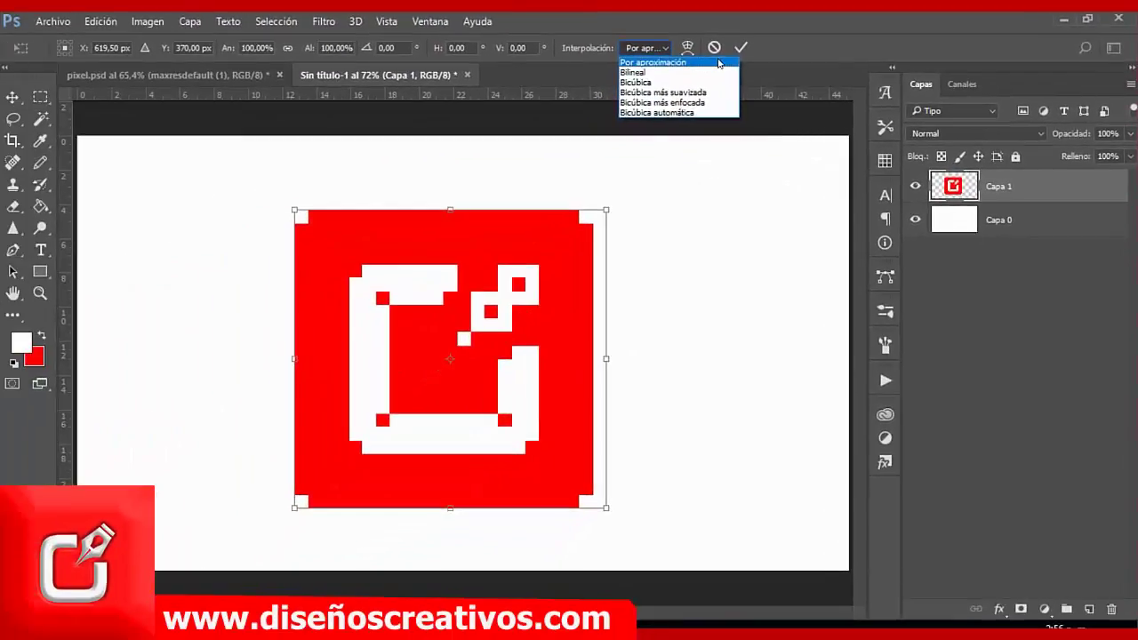
{"action": "left_click", "coordinate": [694, 62]}
{"action": "left_click", "coordinate": [741, 48]}
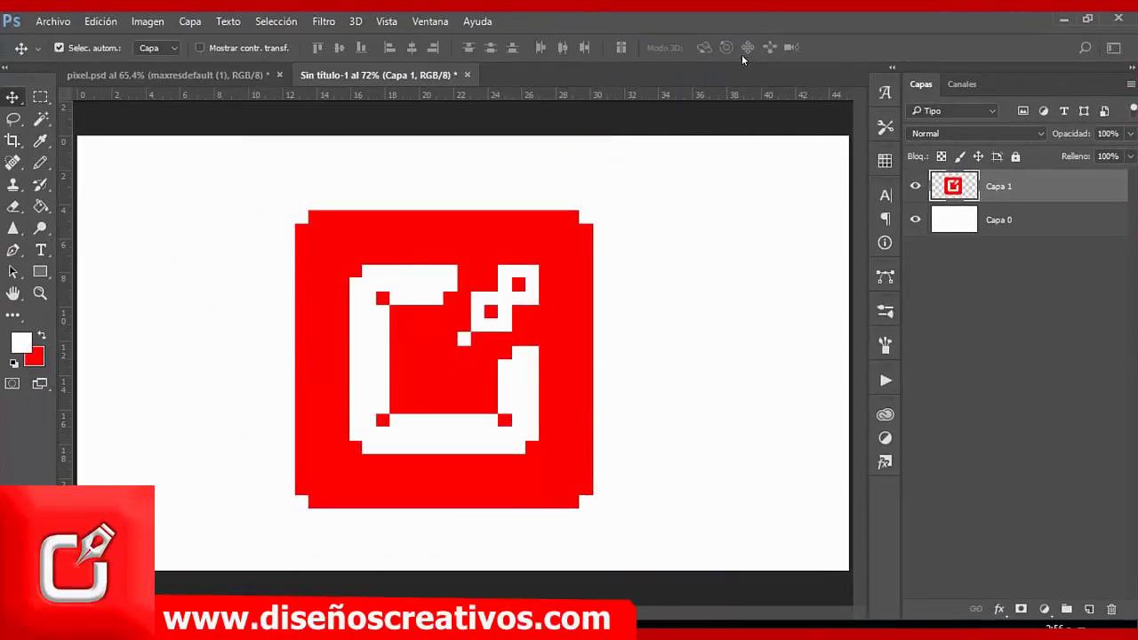